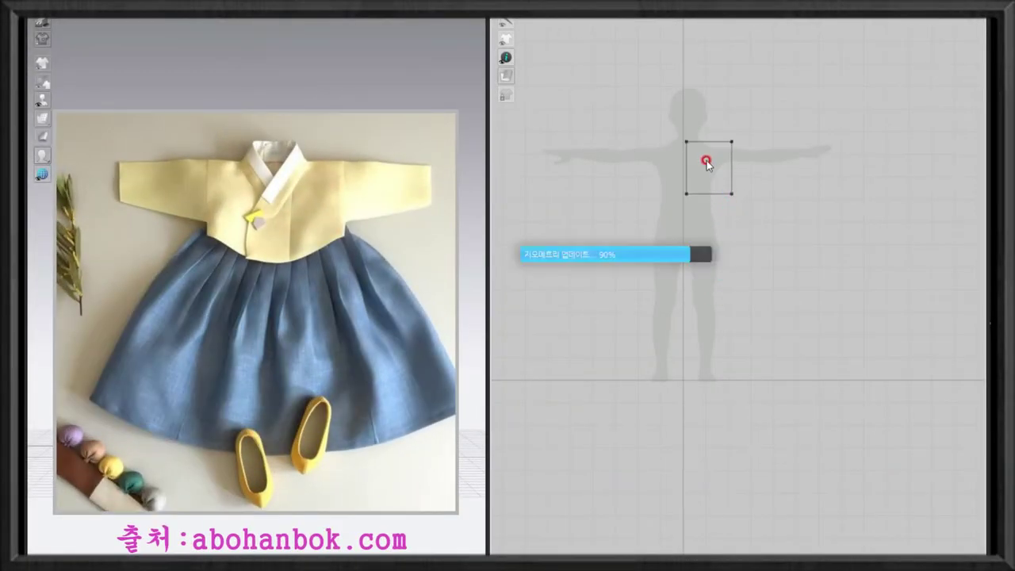
- Draw a rectangle on the avatar's shoulder, dismiss its size dialog, and select it
click(702, 163)
right_click(770, 167)
click(633, 337)
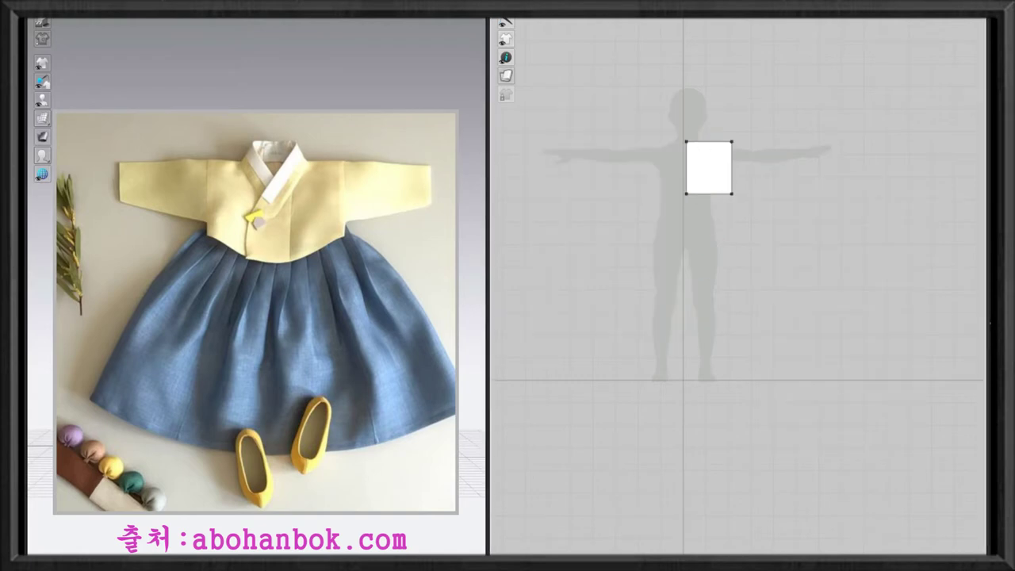
scroll(753, 198, up, 3)
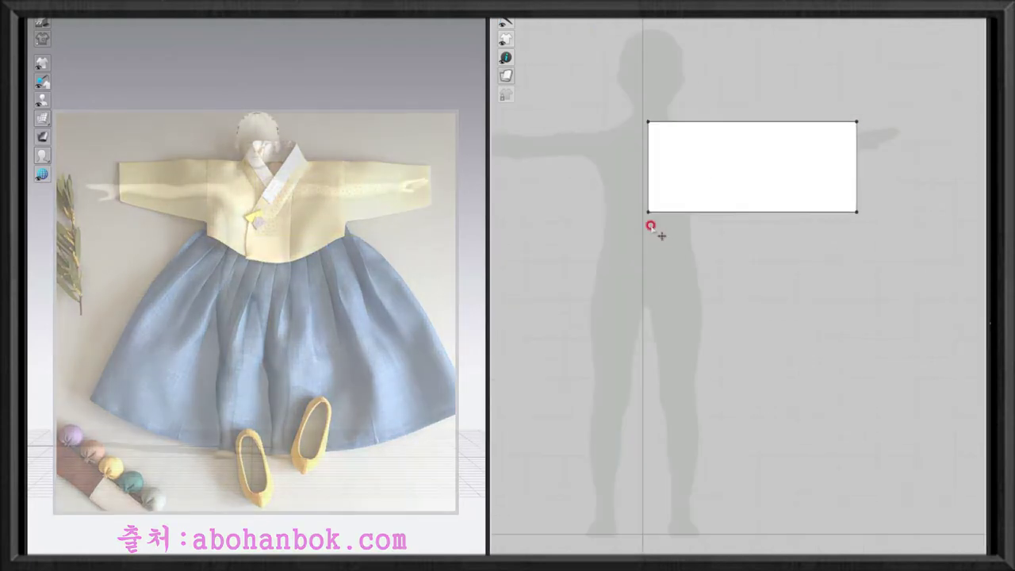
scroll(642, 274, up, 4)
scroll(634, 267, down, 2)
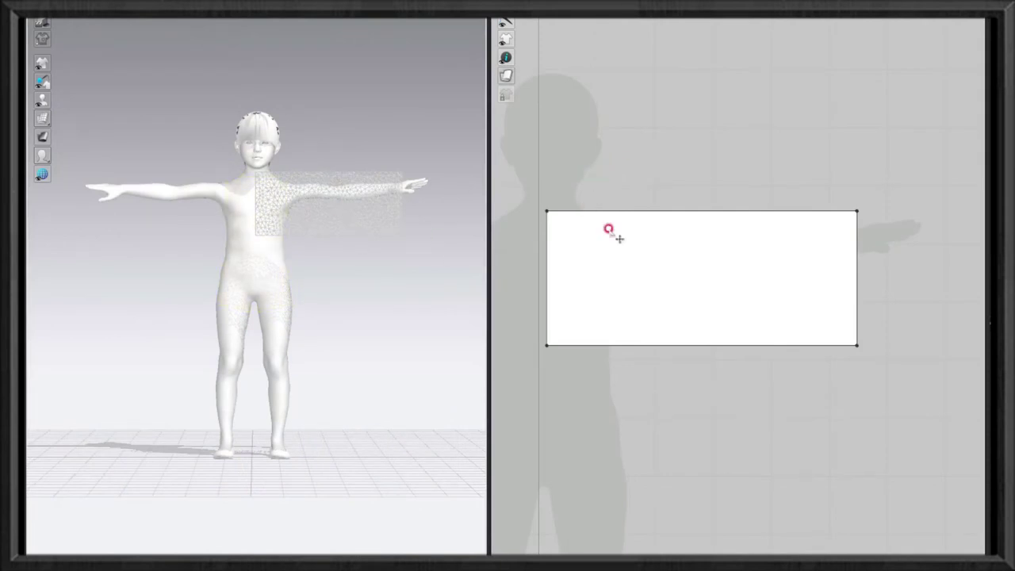
click(701, 278)
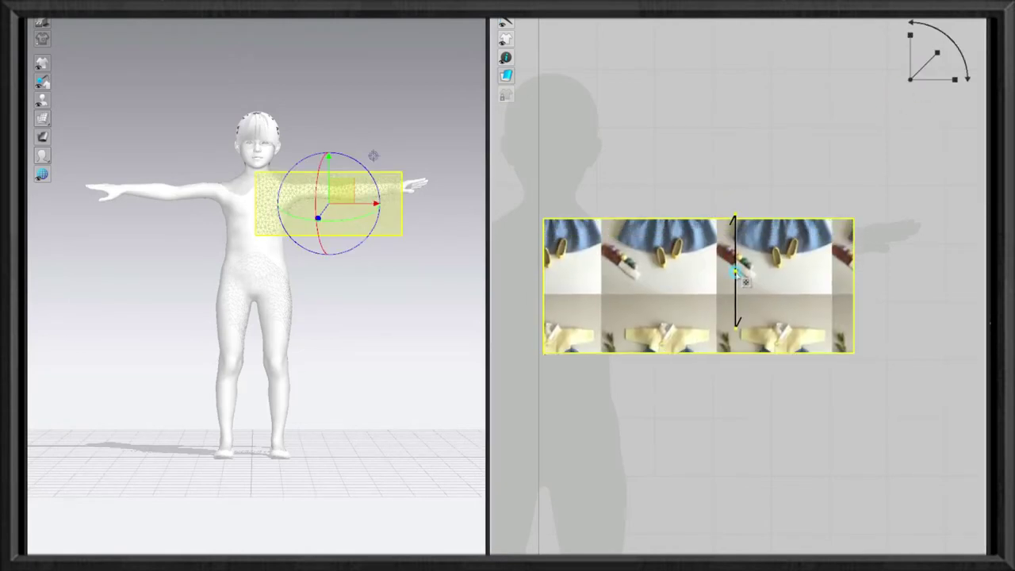
- Move and scale the hanbok photo texture until the jacket's collar and sleeve fill the panel
drag(735, 272, 614, 333)
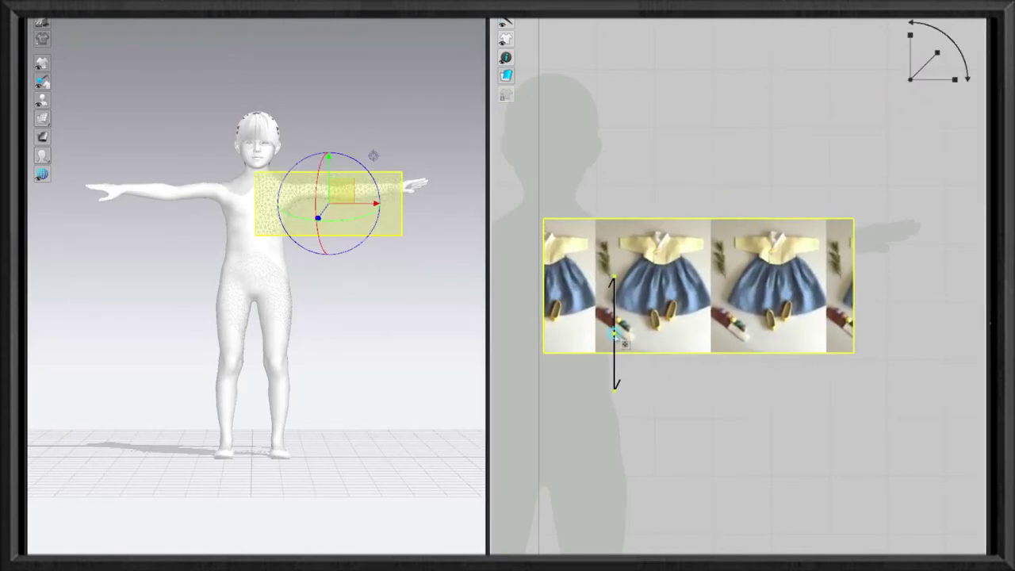
mouse_move(919, 91)
mouse_down()
mouse_move(859, 150)
mouse_move(872, 166)
mouse_up()
mouse_move(709, 301)
mouse_down()
mouse_move(781, 244)
mouse_move(725, 301)
mouse_move(747, 267)
mouse_move(735, 214)
mouse_up()
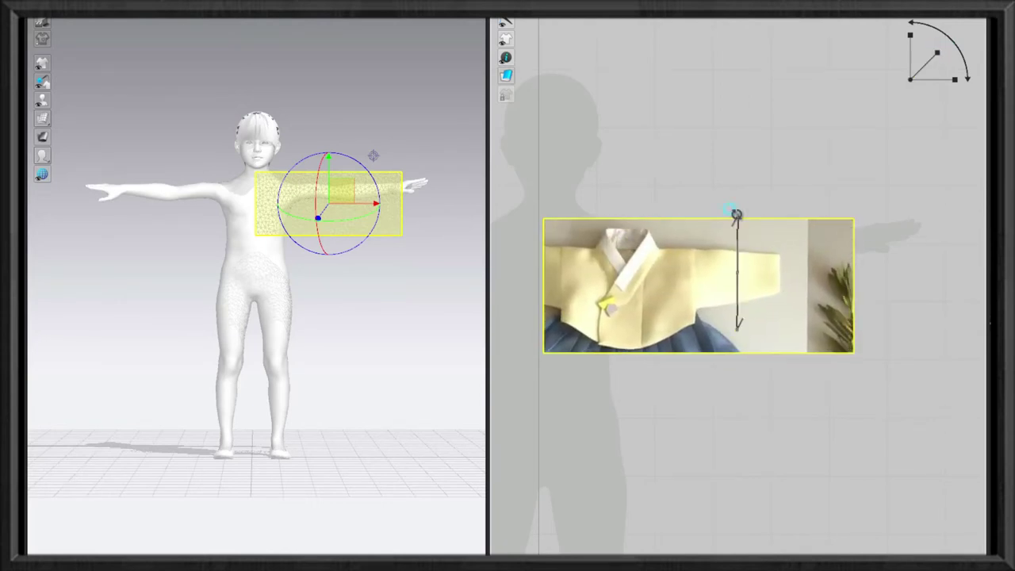
drag(937, 53, 928, 50)
mouse_move(672, 261)
mouse_down()
mouse_move(702, 290)
mouse_move(716, 238)
mouse_move(726, 235)
mouse_up()
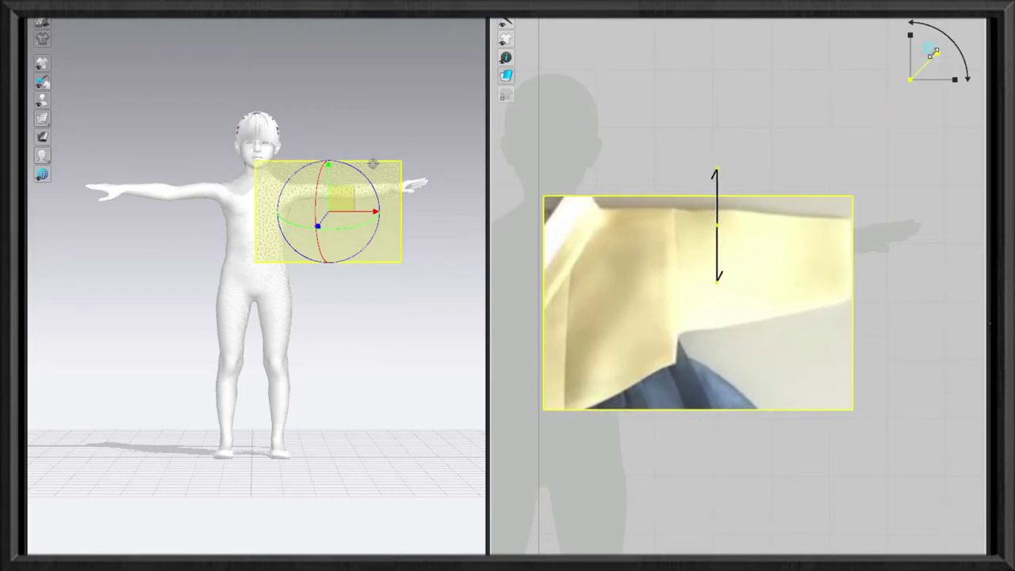
drag(931, 51, 936, 53)
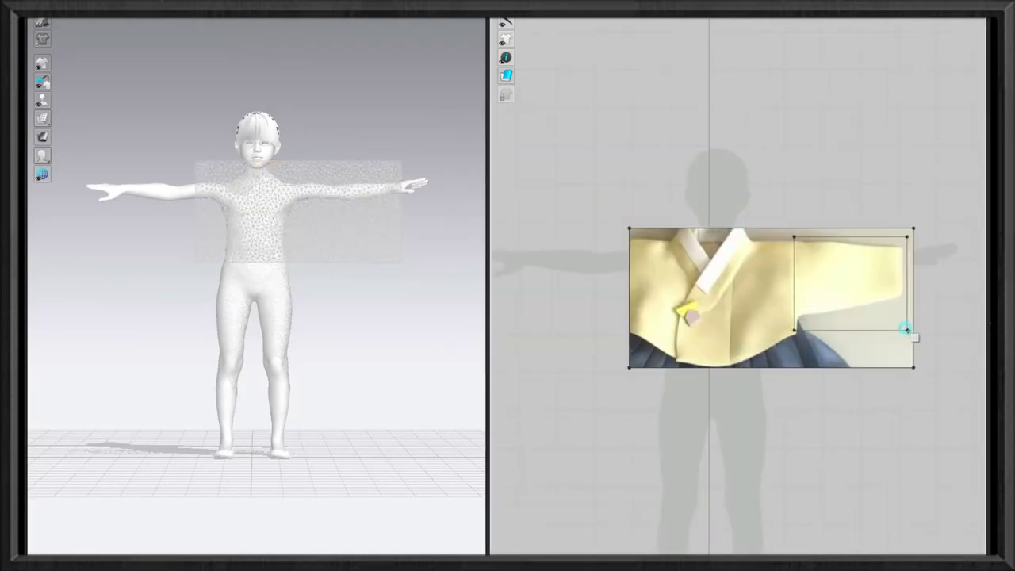
- Draw a new rectangle beside the sleeve for the front body piece
click(897, 318)
scroll(886, 311, up, 2)
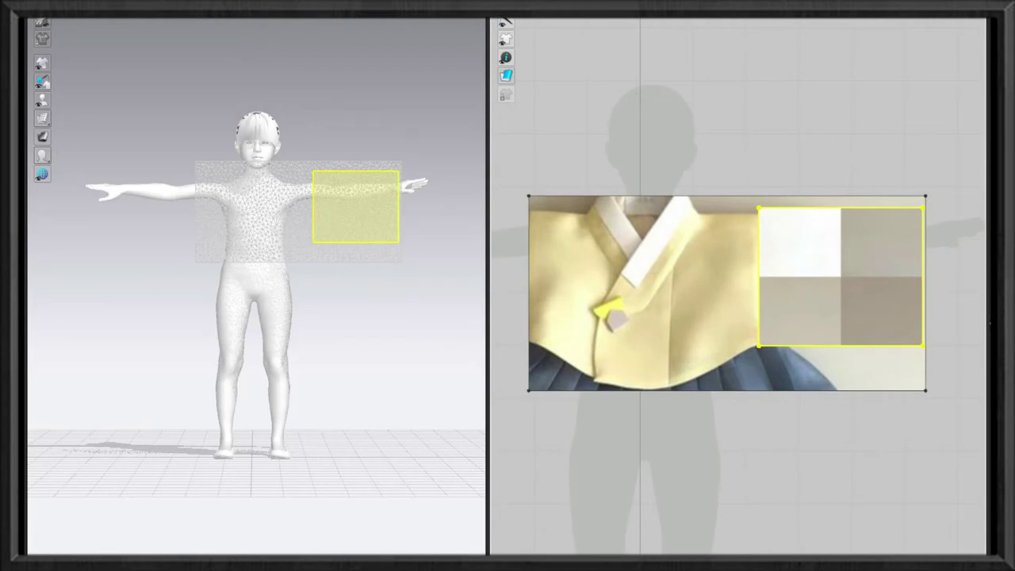
key(Escape)
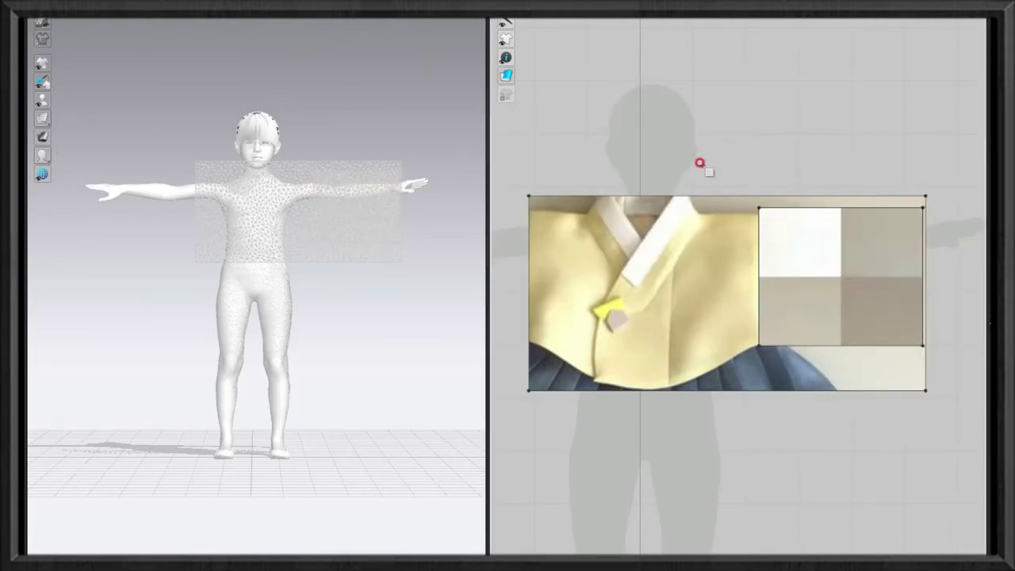
drag(758, 345, 638, 205)
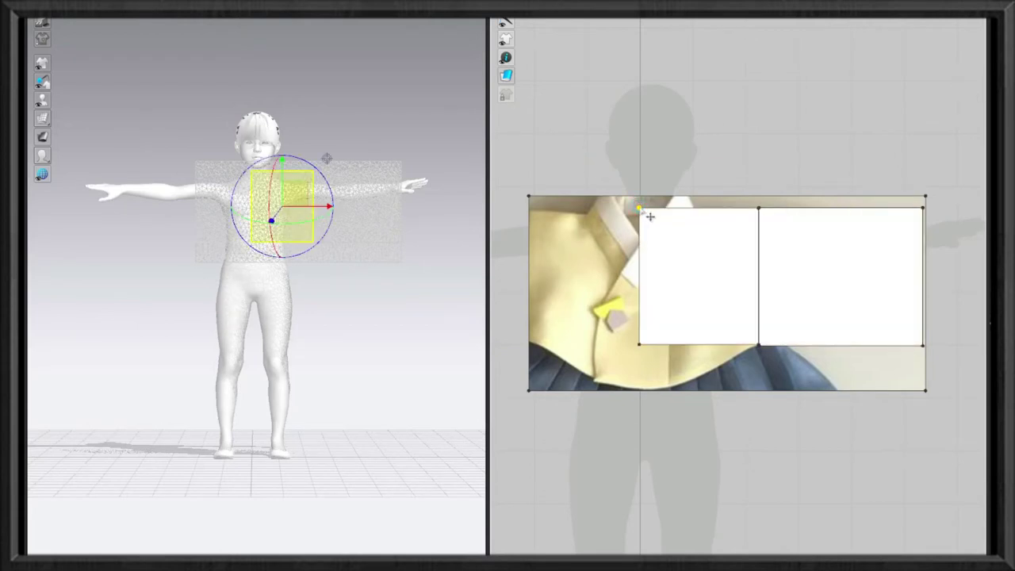
- Drag the body's vertices into a slanted neckline and curved front hem, and raise the sleeve's bottom-right corner
drag(700, 217, 698, 217)
drag(638, 343, 671, 387)
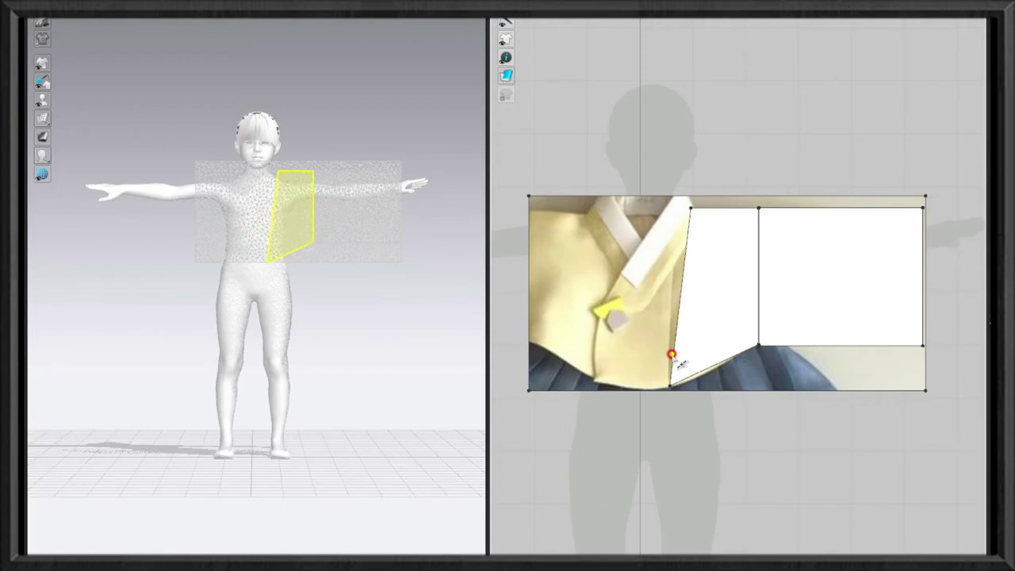
drag(596, 382, 597, 382)
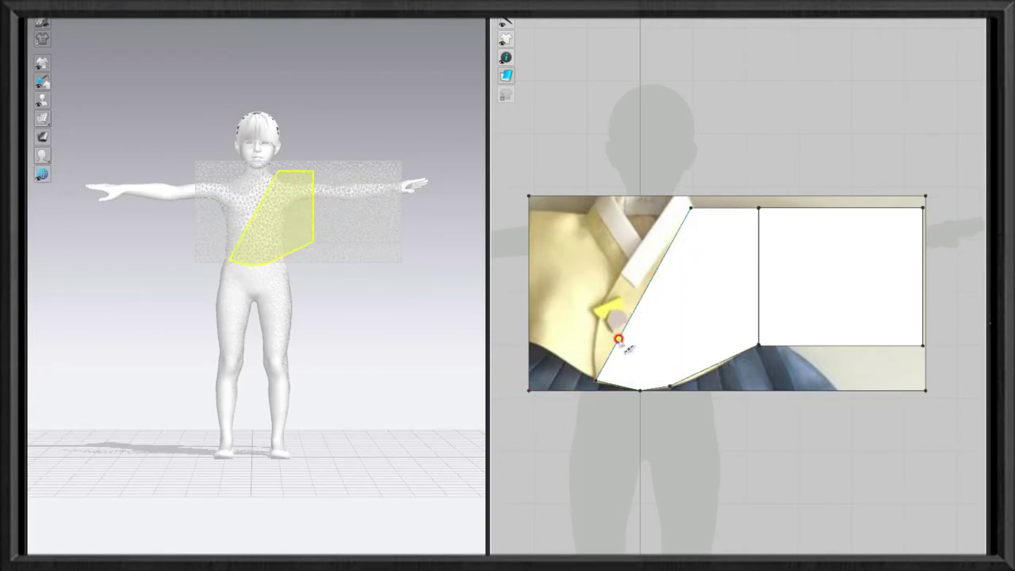
drag(625, 346, 596, 311)
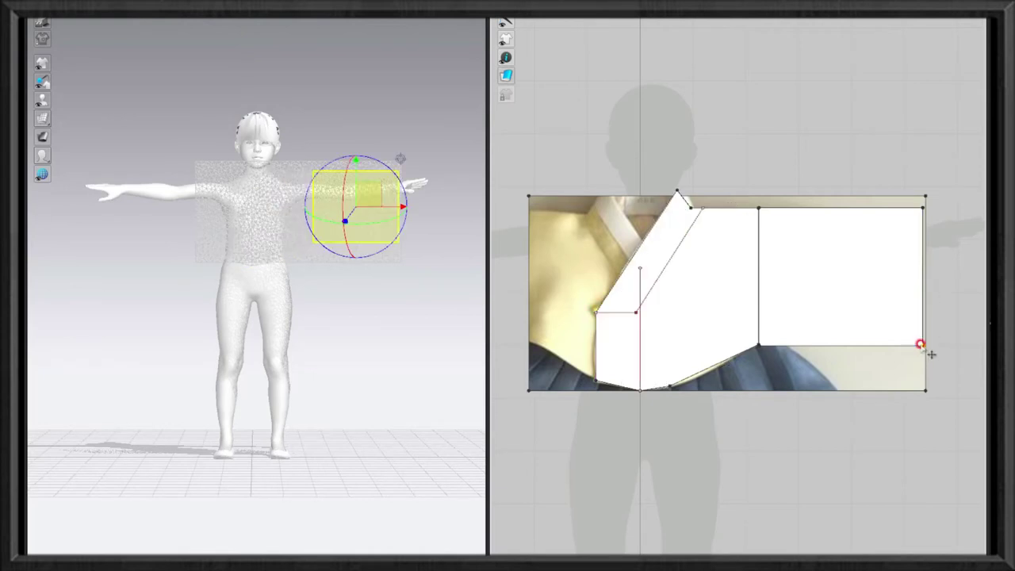
drag(919, 344, 920, 294)
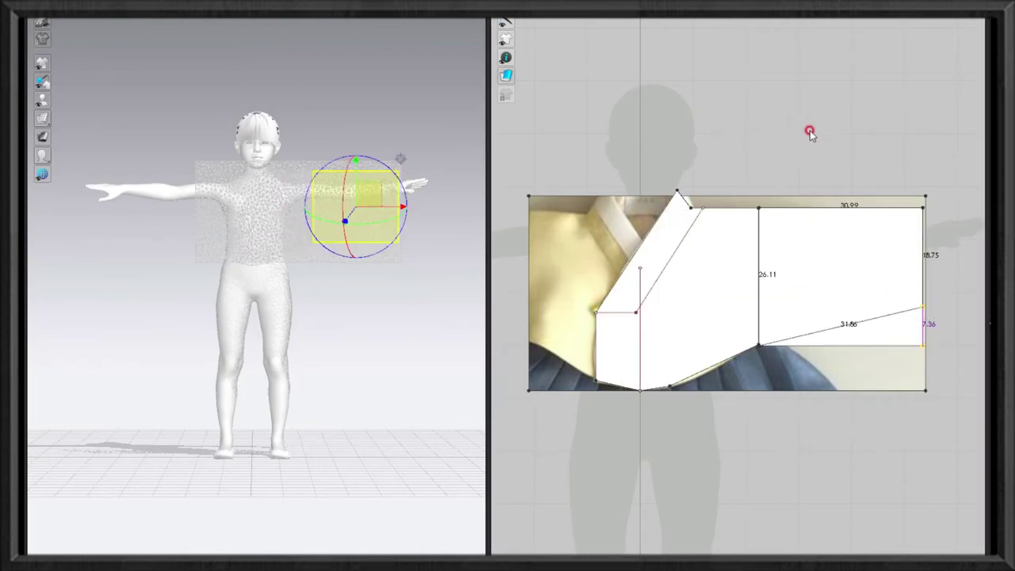
drag(802, 230, 768, 181)
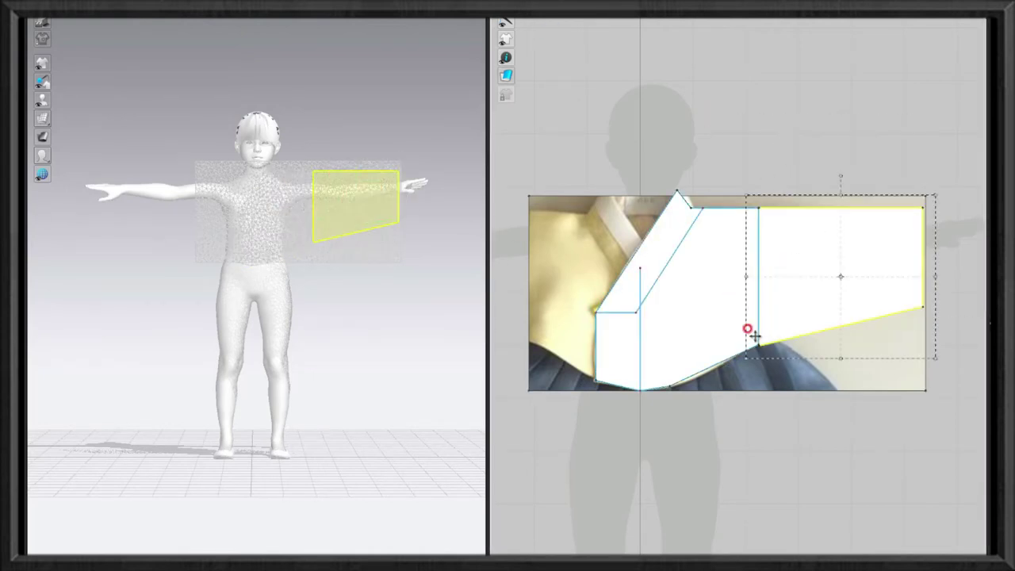
- Raise the sleeve's underarm corner up to meet the body piece's edge
click(759, 346)
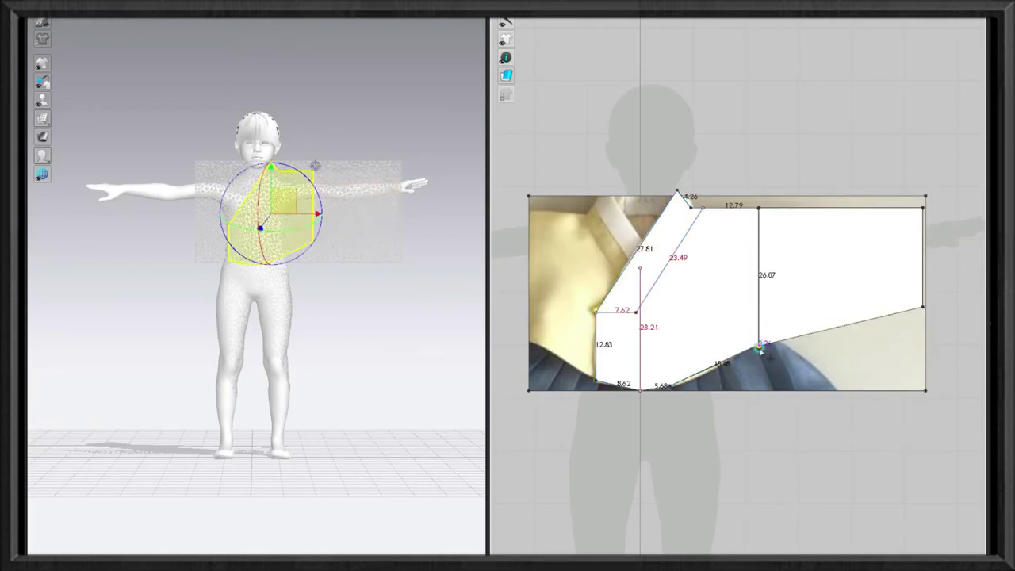
drag(758, 346, 760, 325)
click(792, 294)
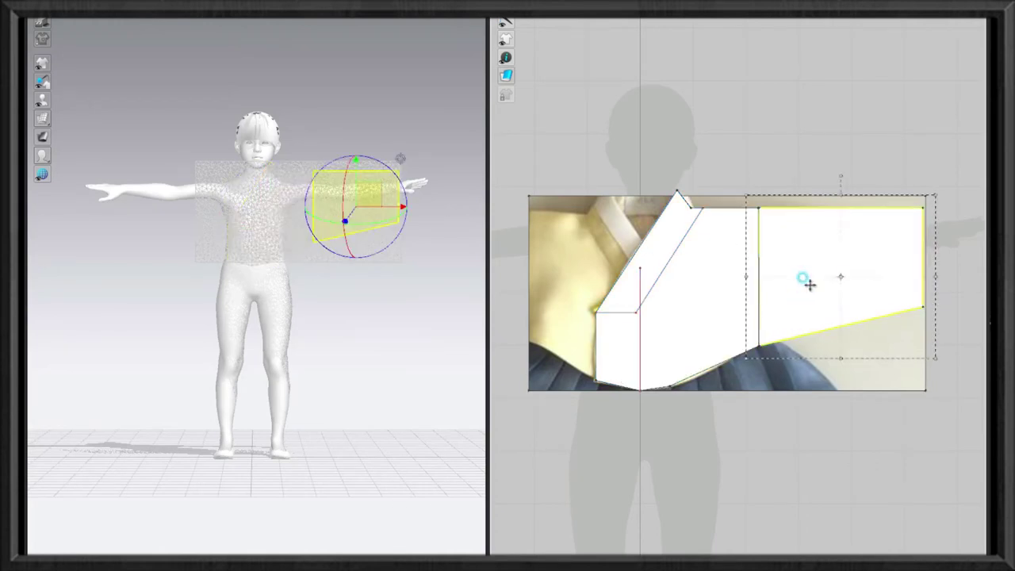
click(743, 409)
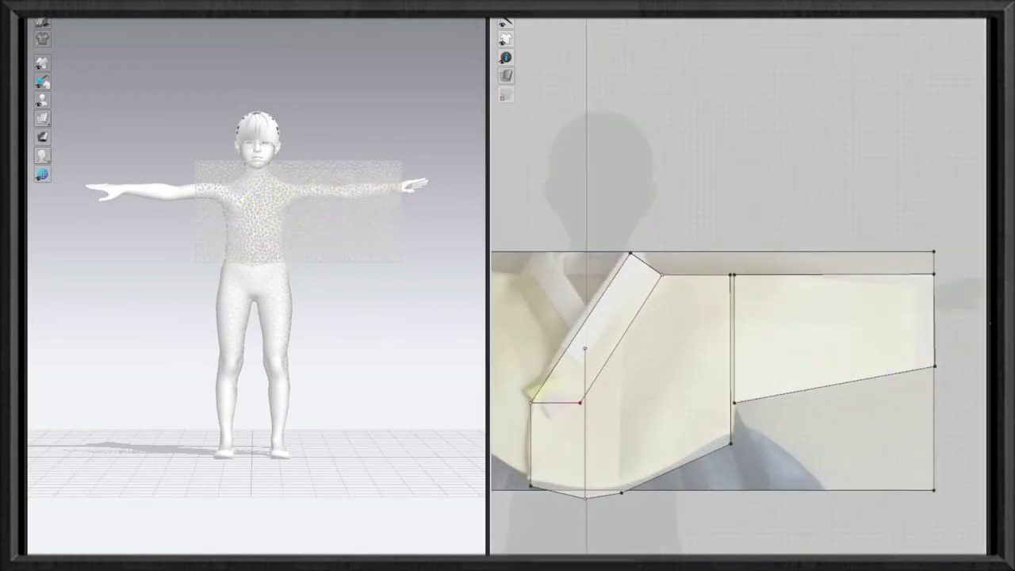
- Select the sleeve, the front body piece and its lower corner points to check their measurements
click(835, 335)
click(683, 324)
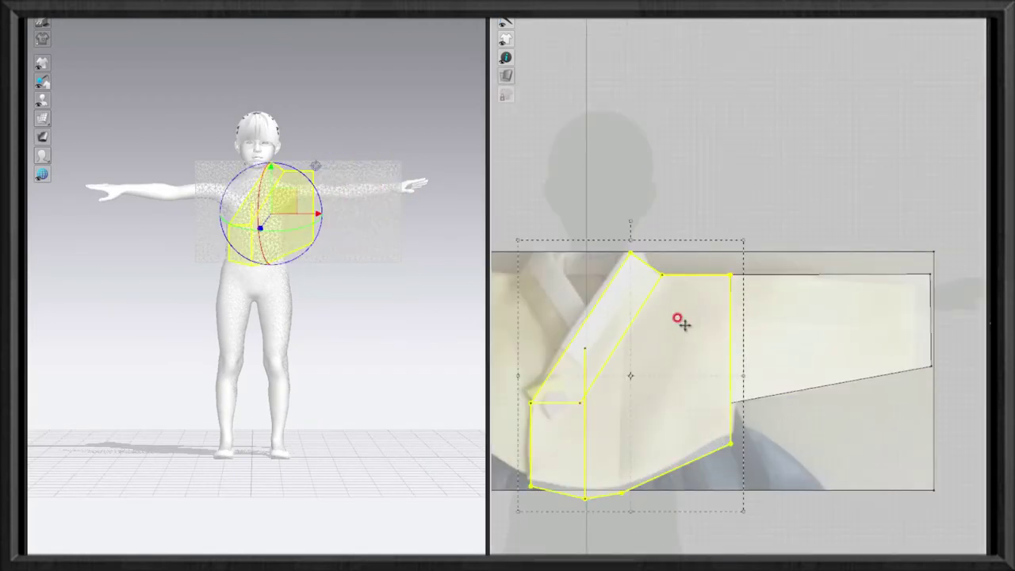
click(728, 415)
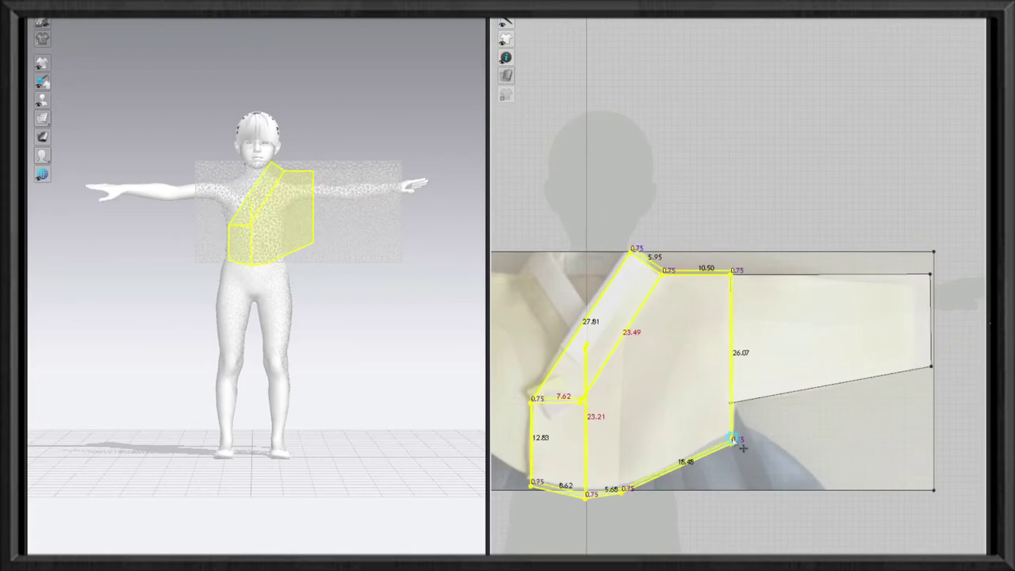
click(732, 439)
click(709, 453)
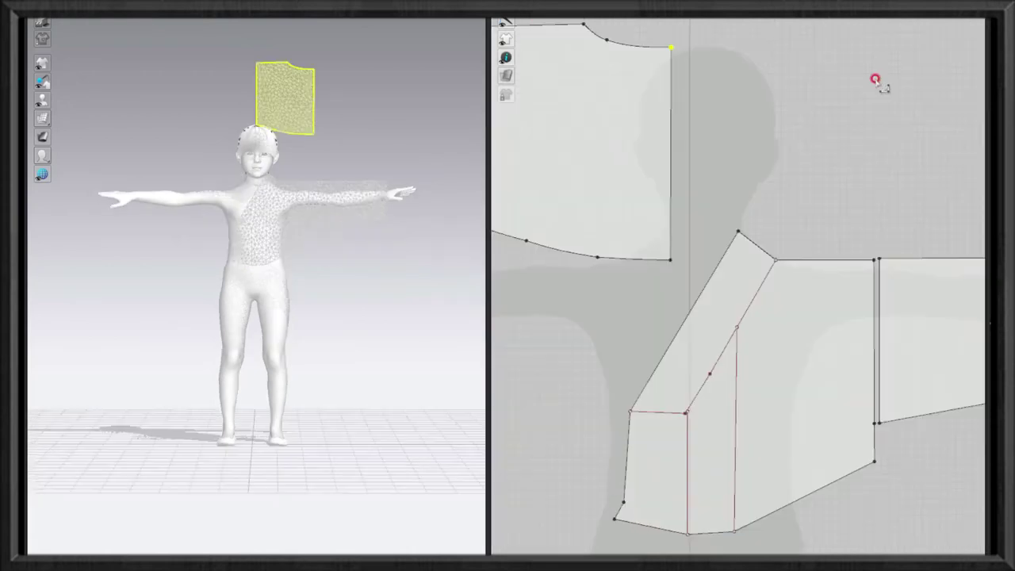
- Place the curved back piece onto the avatar's back
click(725, 135)
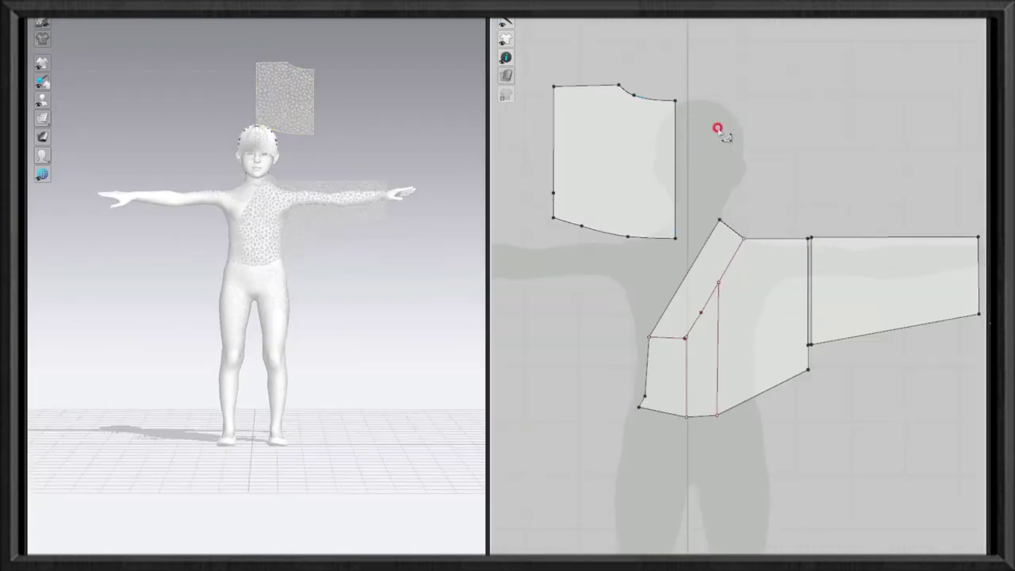
scroll(703, 189, down, 3)
click(663, 207)
scroll(720, 222, up, 2)
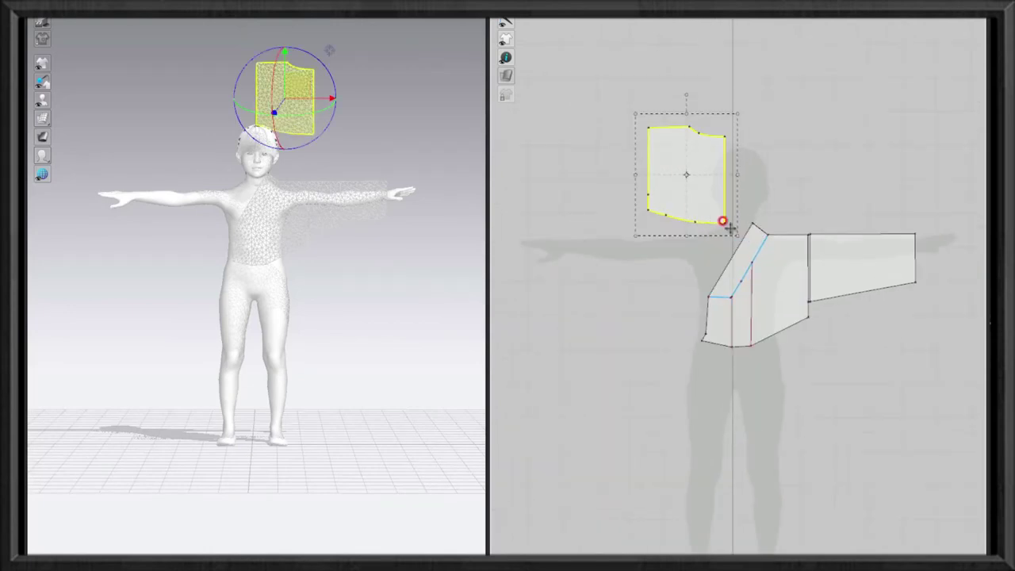
right_drag(270, 261, 328, 262)
click(113, 118)
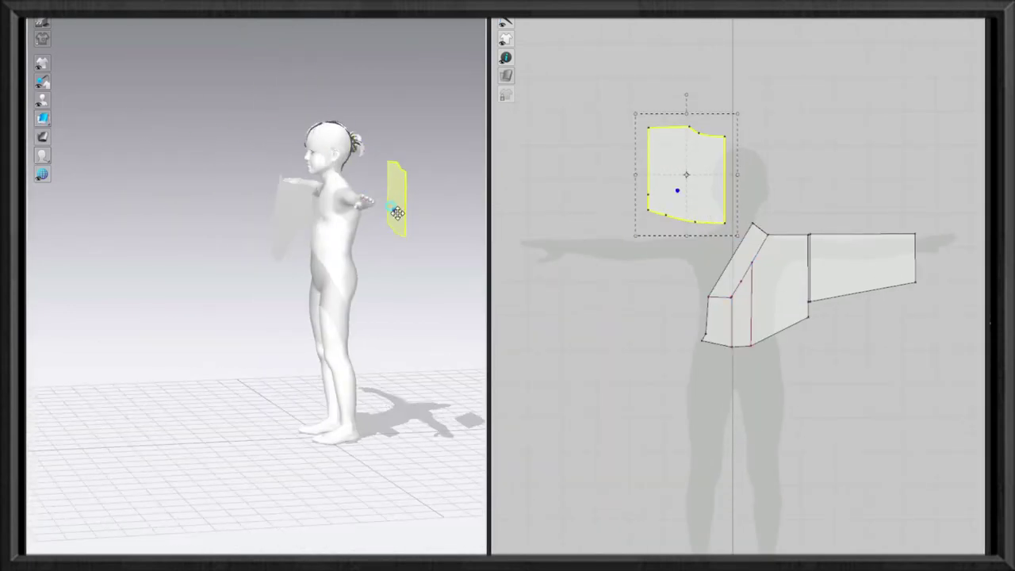
click(270, 220)
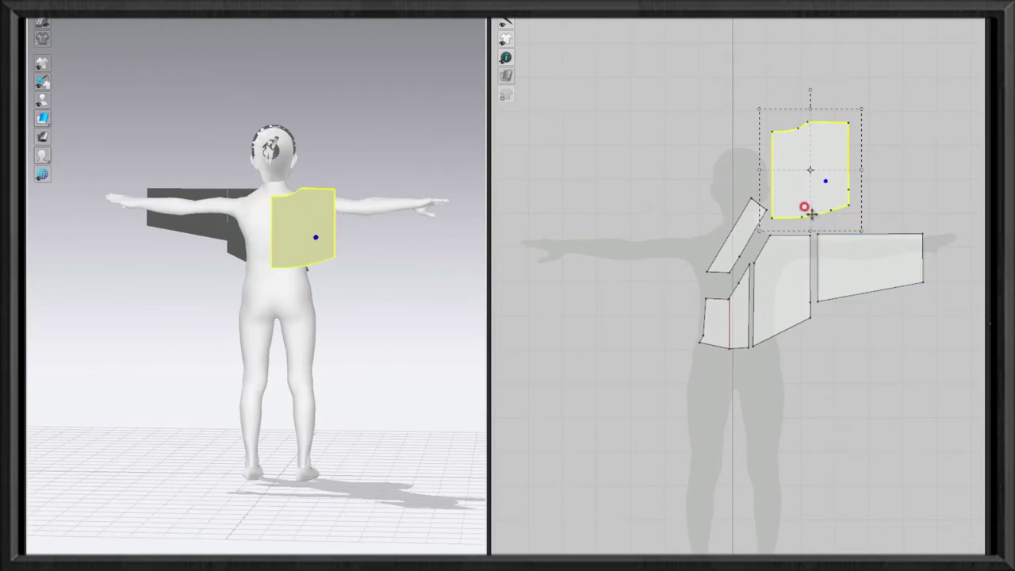
- Sew the back's 12.00 shoulder edge to the front shoulder, then undo the unwanted seam
key(n)
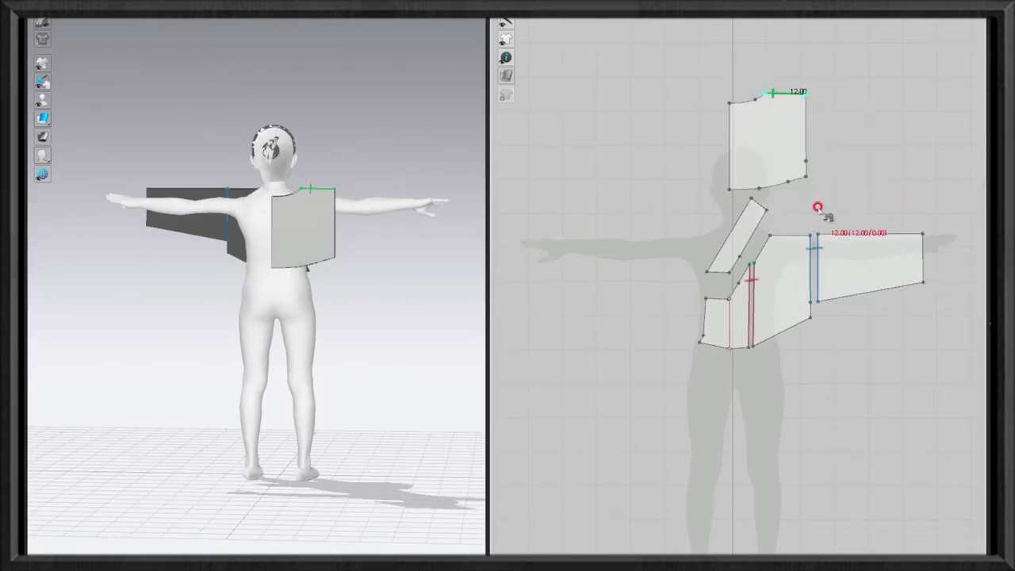
click(812, 242)
right_drag(328, 280, 292, 236)
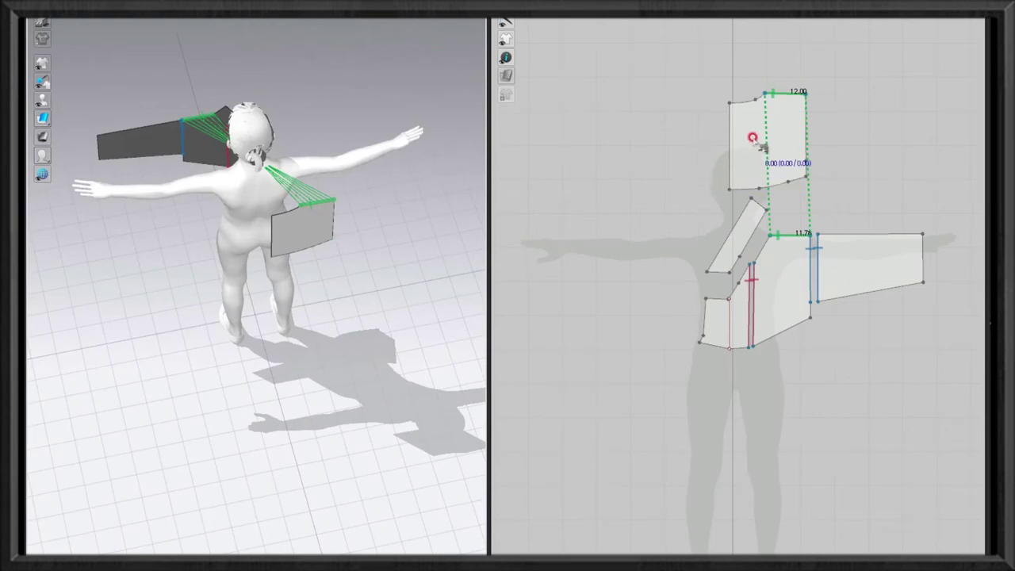
key(ctrl+z)
- Clone the two right sleeve pieces as symmetric copies and place them on the left
right_click(762, 122)
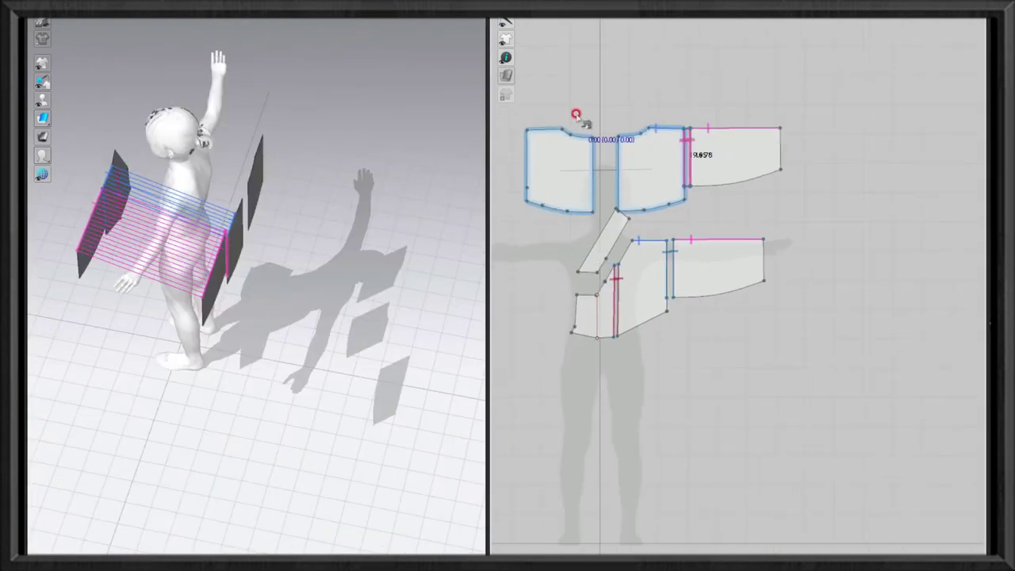
right_drag(576, 116, 714, 132)
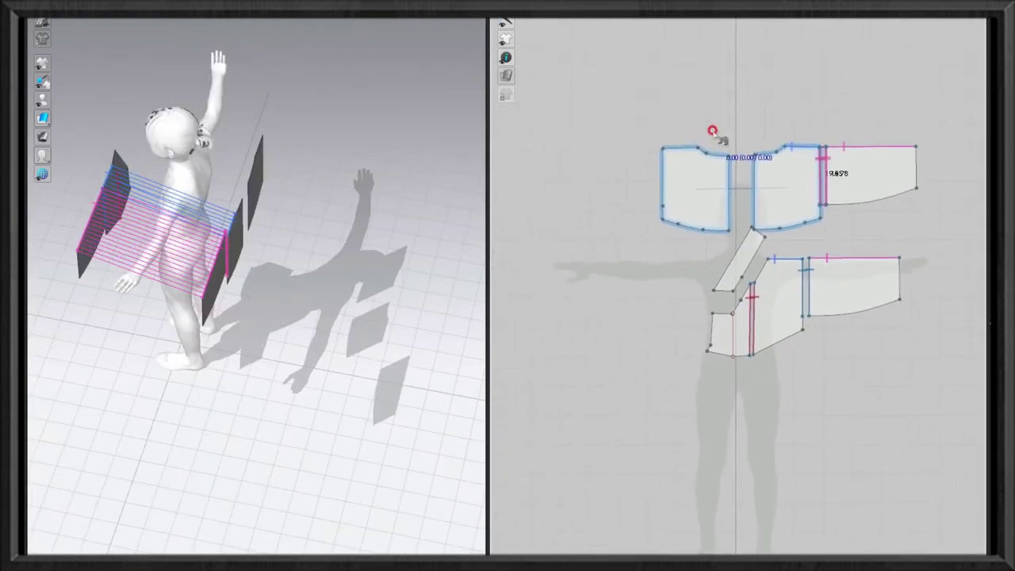
key(a)
click(863, 163)
shift+click(854, 269)
right_click(854, 269)
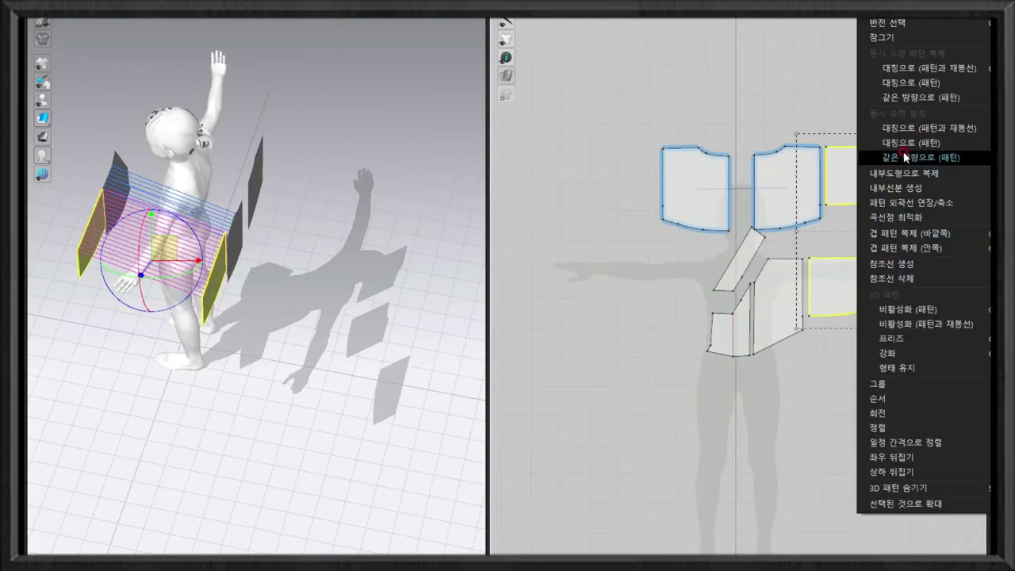
click(911, 68)
click(607, 242)
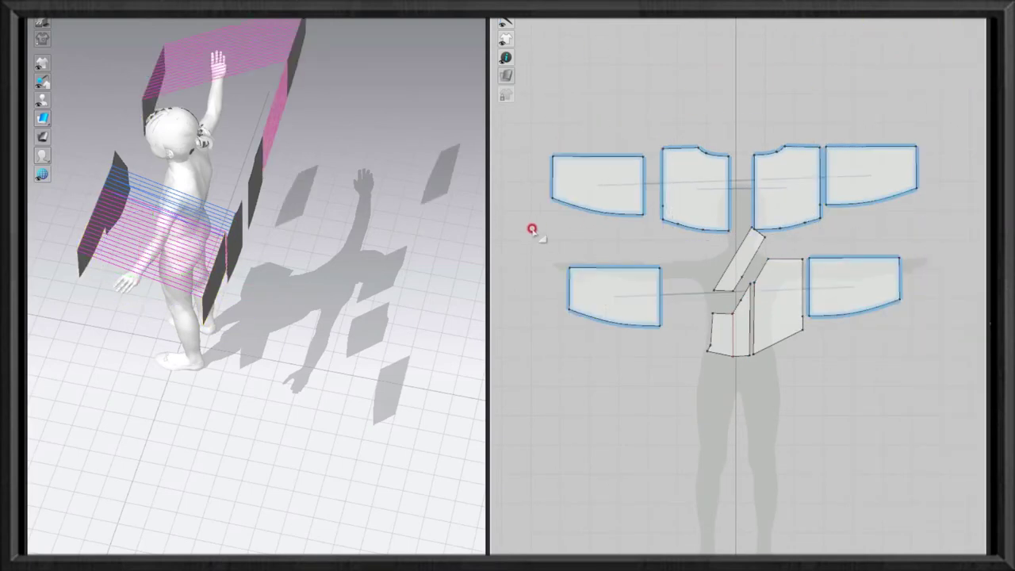
mouse_move(341, 185)
right_down()
mouse_move(290, 278)
mouse_move(227, 290)
right_up()
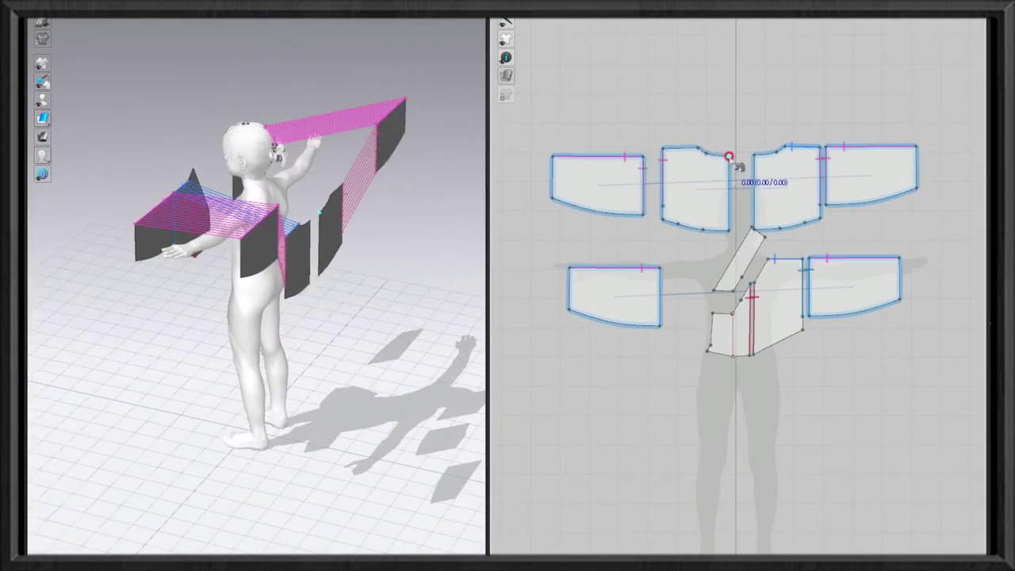
drag(633, 287, 607, 285)
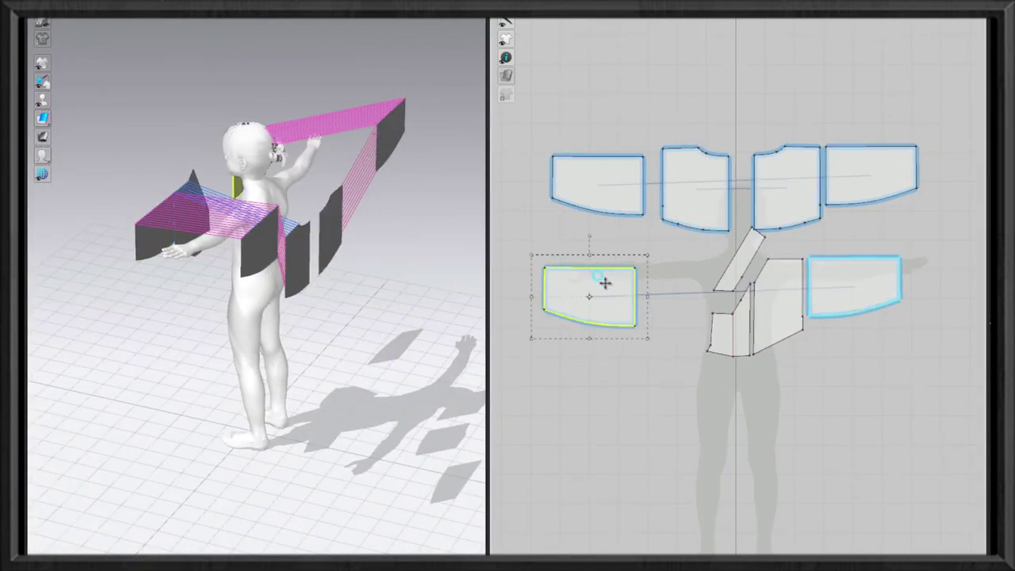
- Select both front bodice pieces and make symmetric copies of them with the collar strip
click(764, 281)
scroll(741, 305, up, 3)
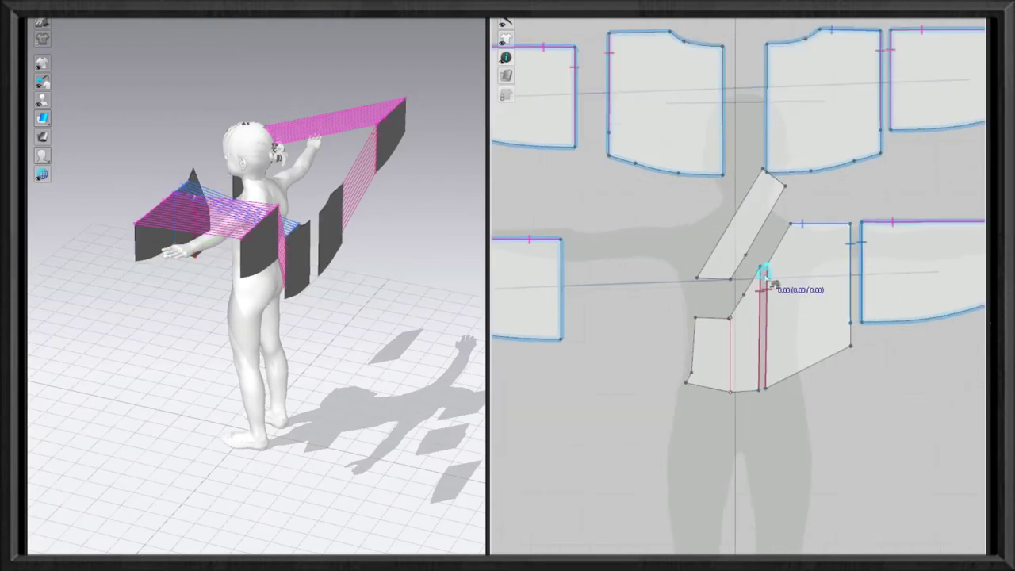
scroll(732, 305, down, 3)
click(767, 319)
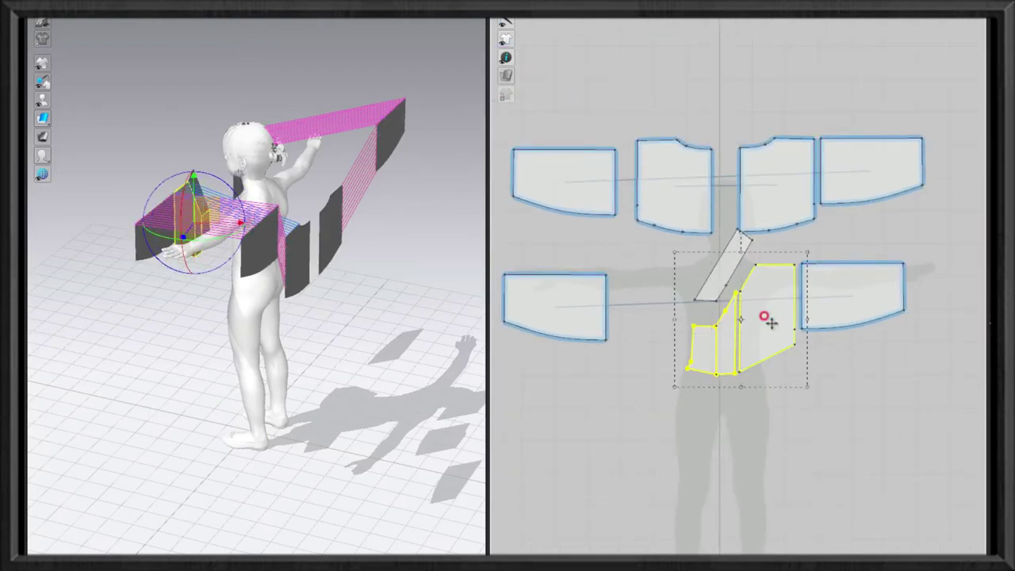
scroll(739, 296, up, 2)
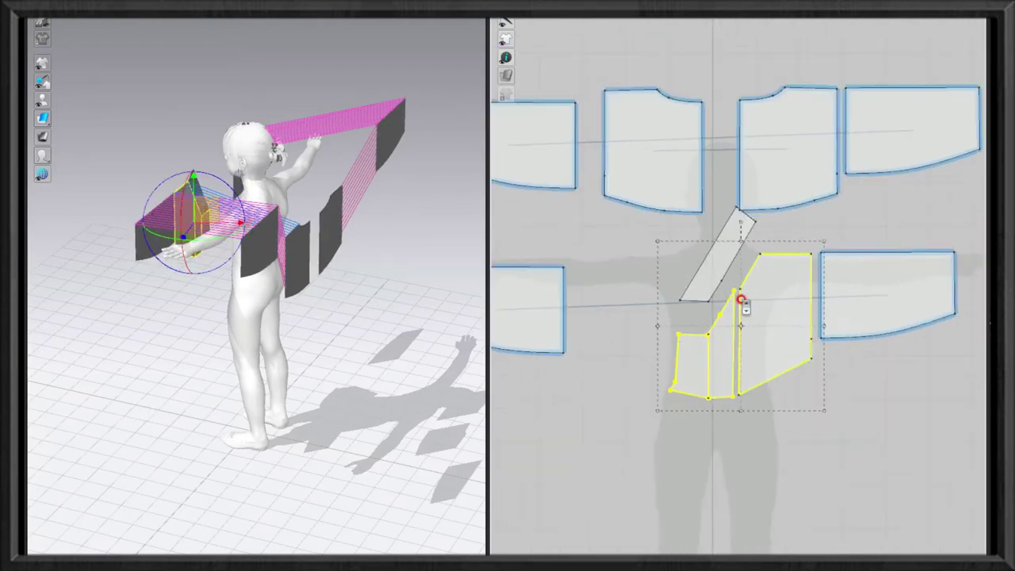
scroll(777, 300, down, 3)
right_click(776, 301)
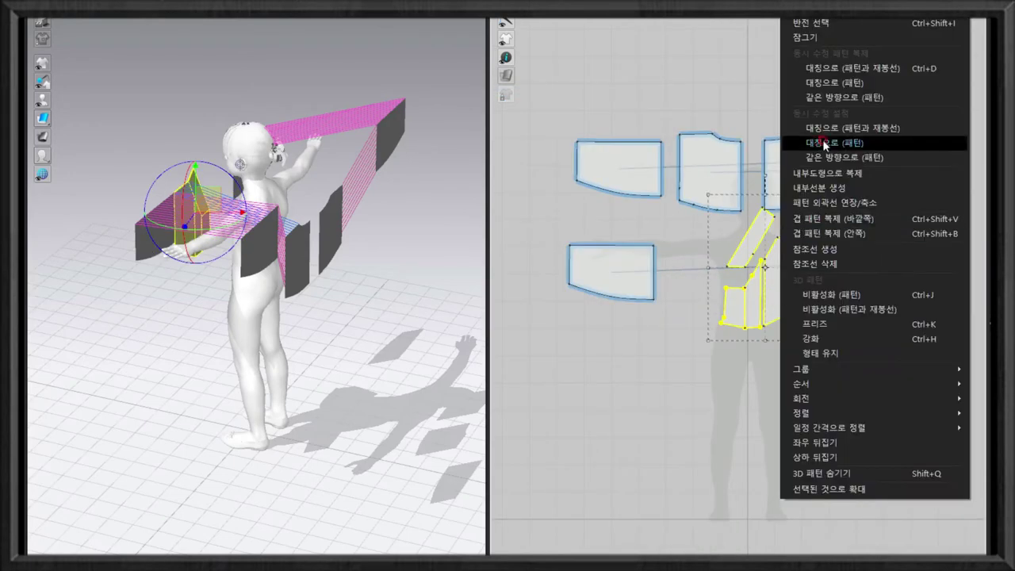
click(801, 70)
- Place the mirrored bodice copies on the left and unlink the left bodice from its twin
click(615, 249)
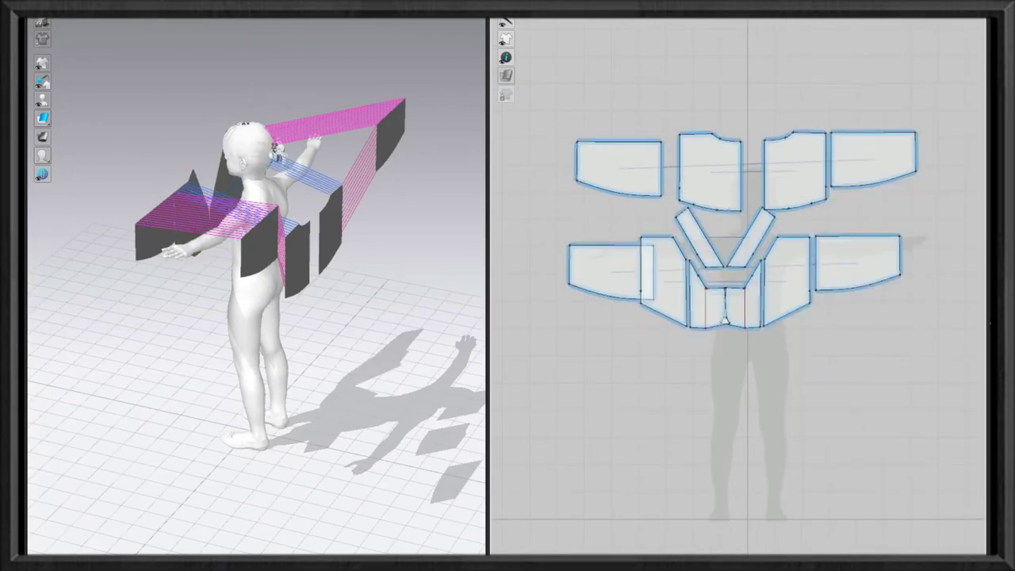
click(593, 256)
scroll(668, 290, up, 2)
click(715, 306)
click(708, 289)
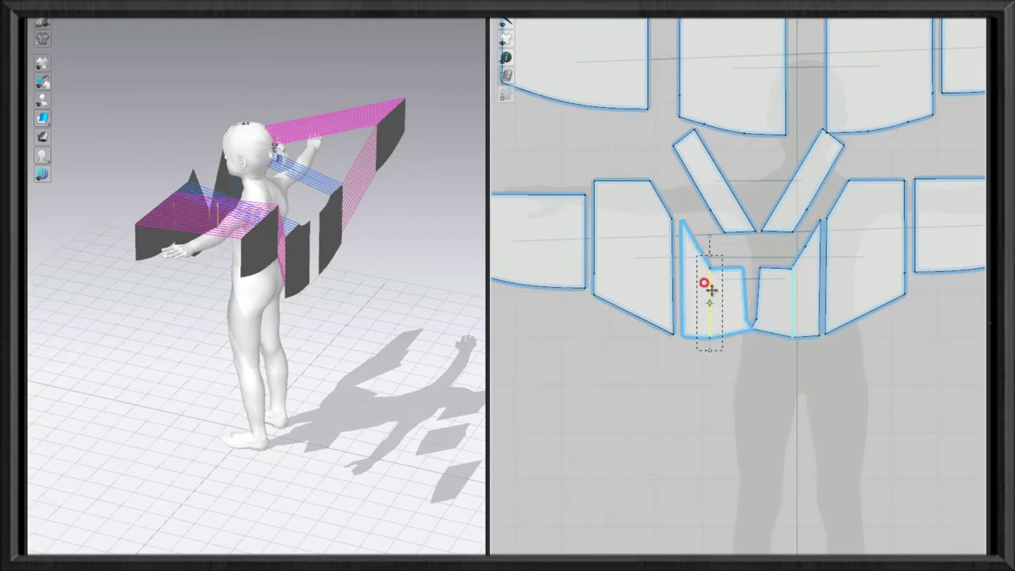
click(716, 297)
right_click(729, 303)
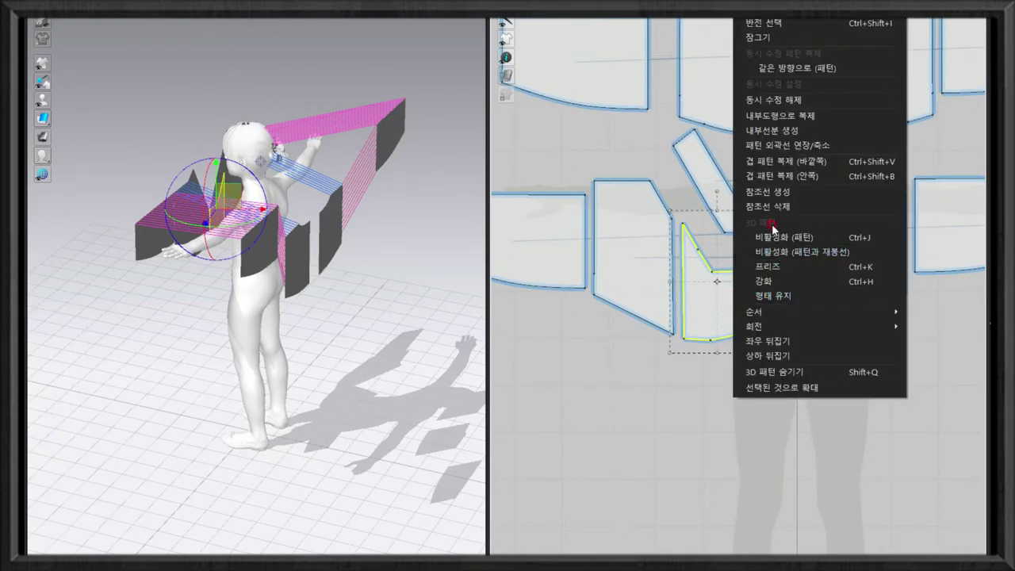
click(716, 289)
- Delete the extra point at the left bodice's hem
scroll(725, 294, up, 3)
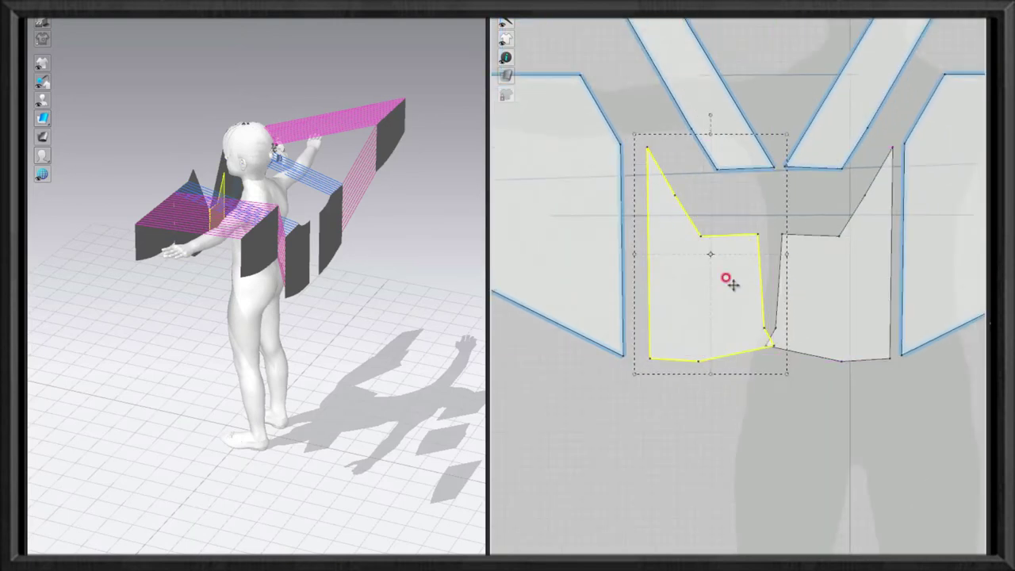
drag(729, 281, 747, 342)
click(758, 355)
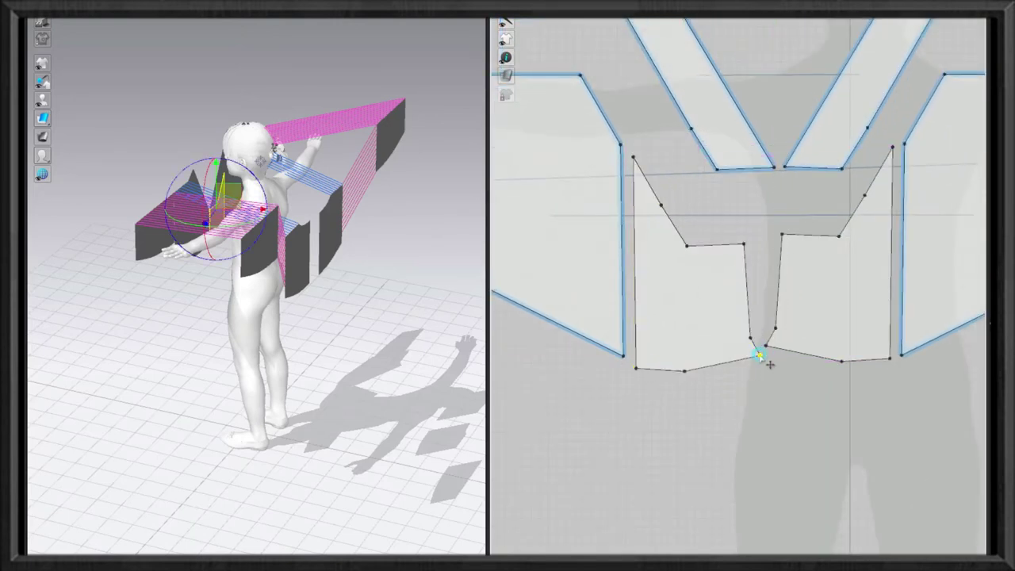
key(Delete)
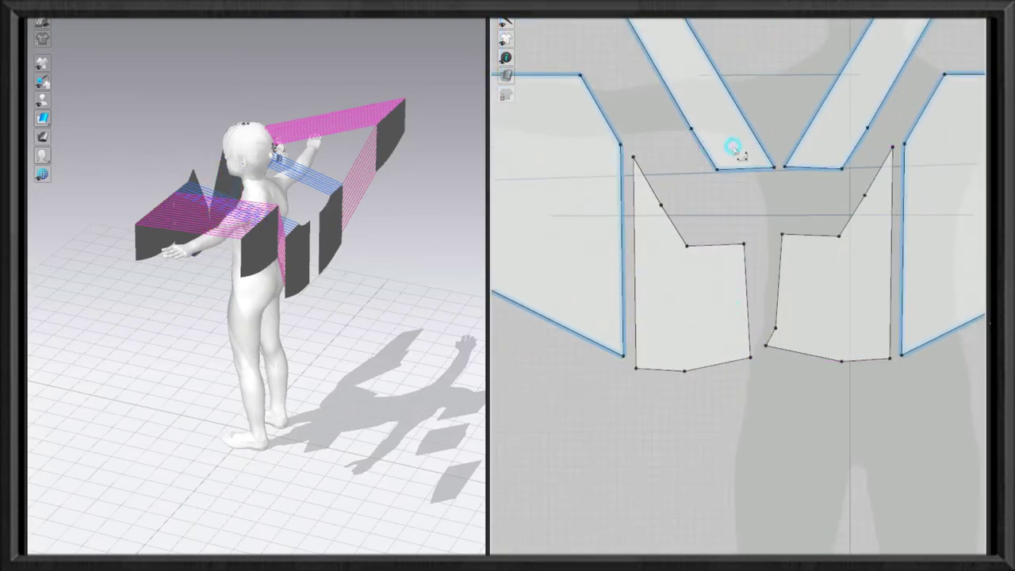
- Shift the left collar strip down and left, then offset the bodice's right edge
drag(716, 148, 686, 215)
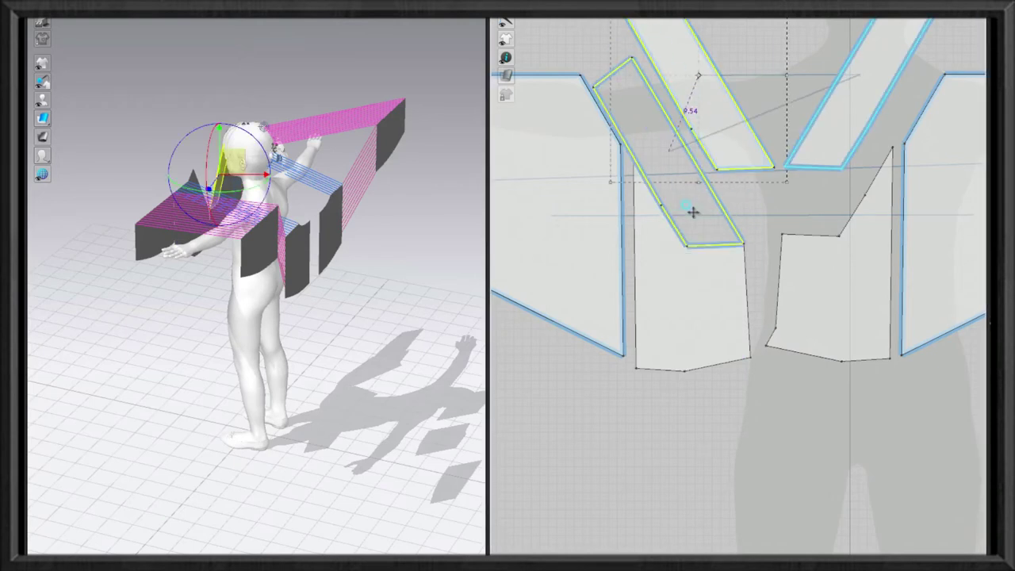
scroll(787, 167, up, 3)
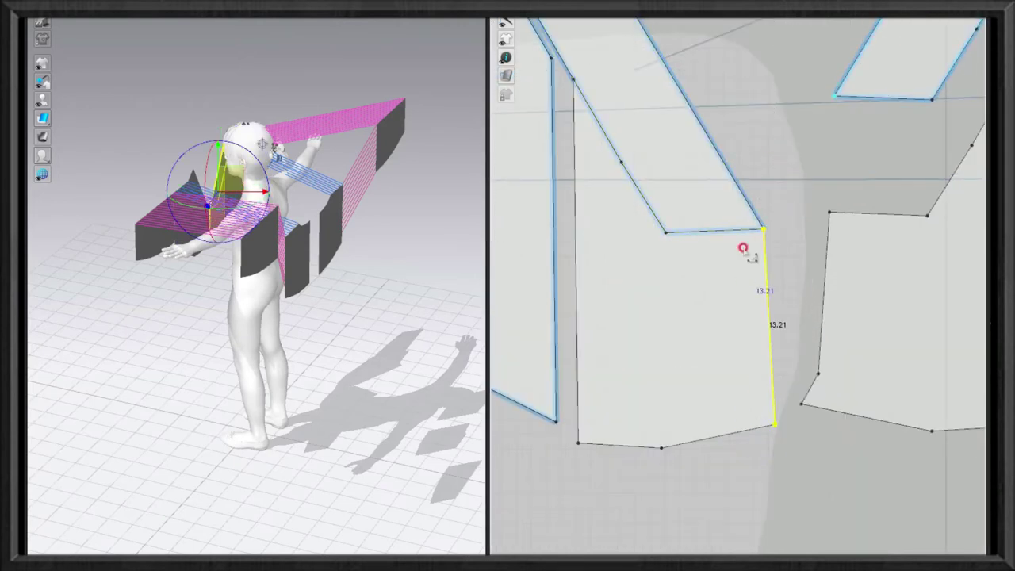
click(761, 301)
click(749, 281)
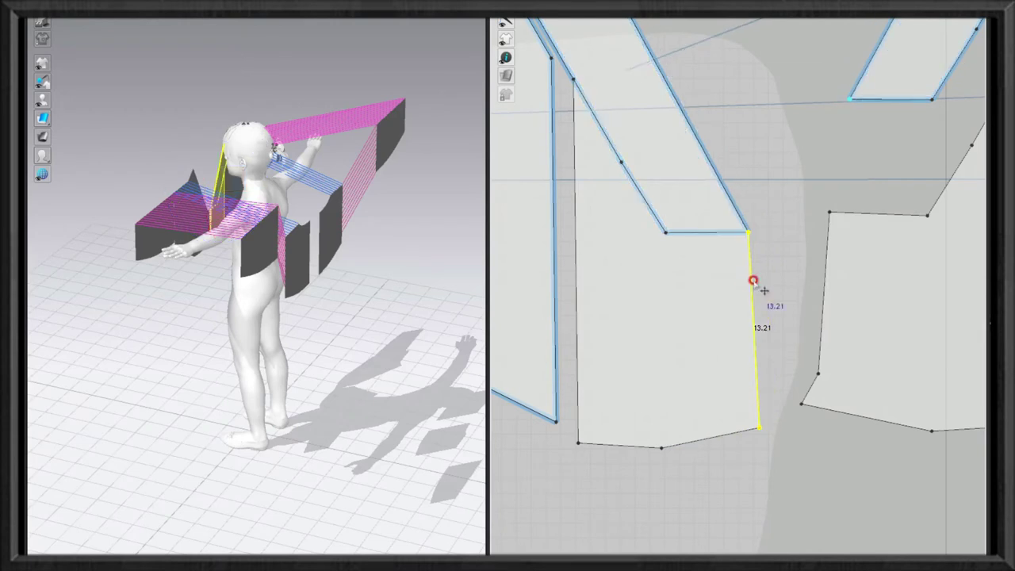
- Cut a narrow strip off the bodice's right edge, moving the 13.21 side edge 1.41 inward
right_click(694, 205)
click(657, 138)
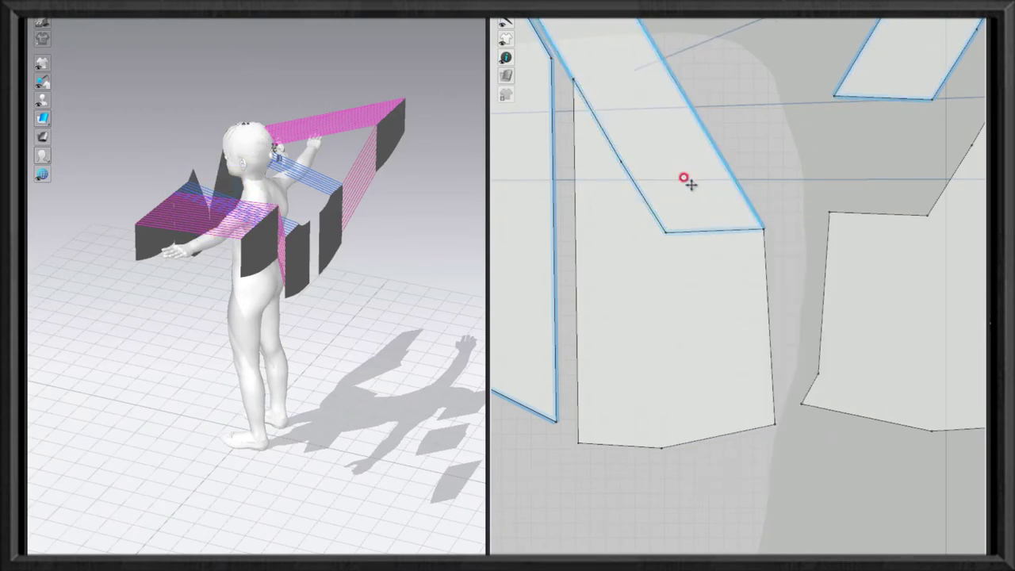
click(686, 177)
right_click(688, 179)
click(689, 192)
click(771, 233)
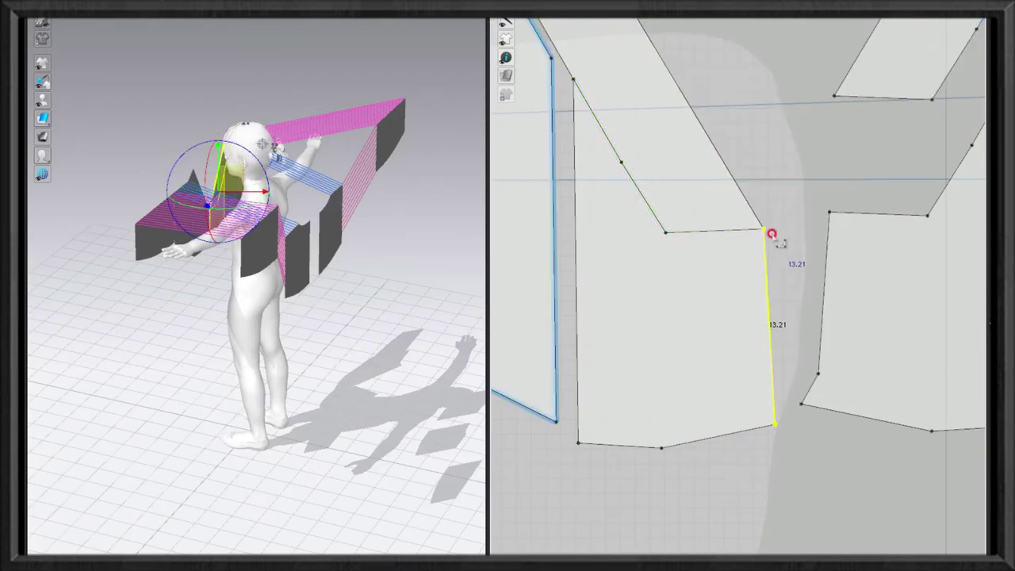
mouse_move(746, 248)
mouse_down()
mouse_move(772, 246)
mouse_move(750, 245)
mouse_up()
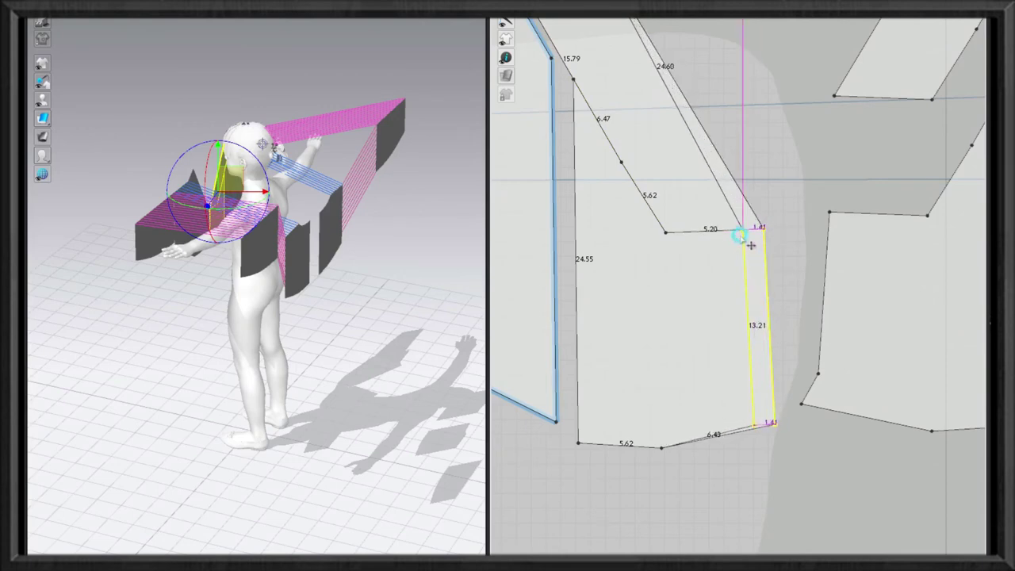
key(Delete)
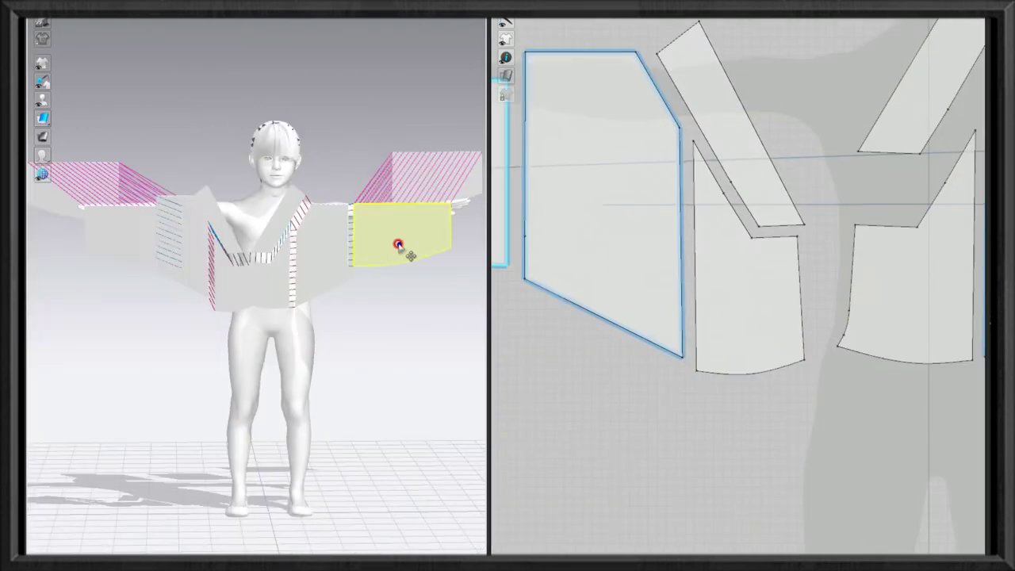
click(278, 228)
click(238, 218)
- Select the lower and upper rows of pieces and move the front pieces back toward the body
mouse_move(374, 216)
right_down()
mouse_move(311, 271)
mouse_move(339, 226)
mouse_move(274, 245)
right_up()
scroll(570, 290, down, 3)
scroll(791, 238, down, 2)
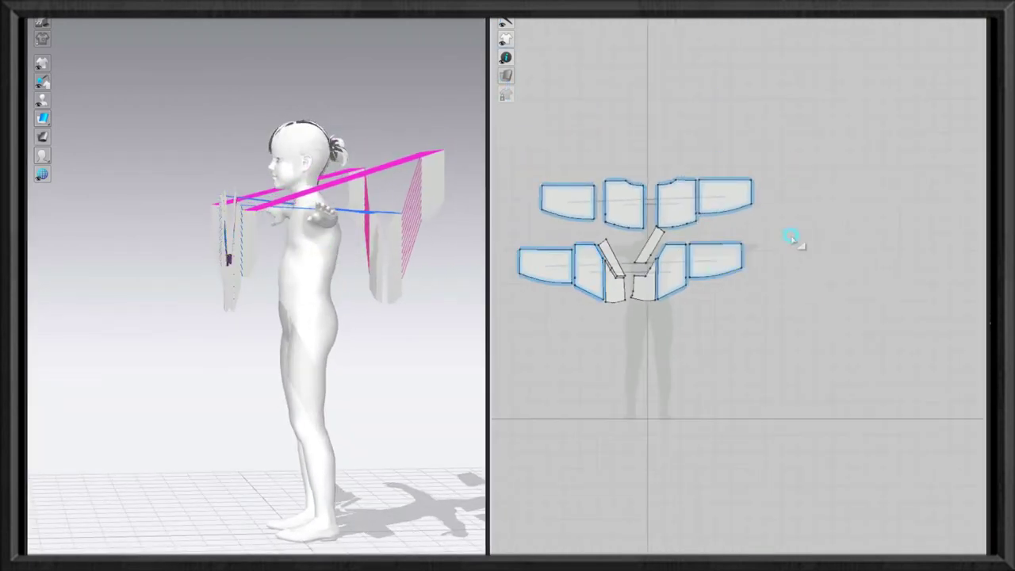
drag(785, 241, 523, 317)
right_drag(333, 246, 343, 252)
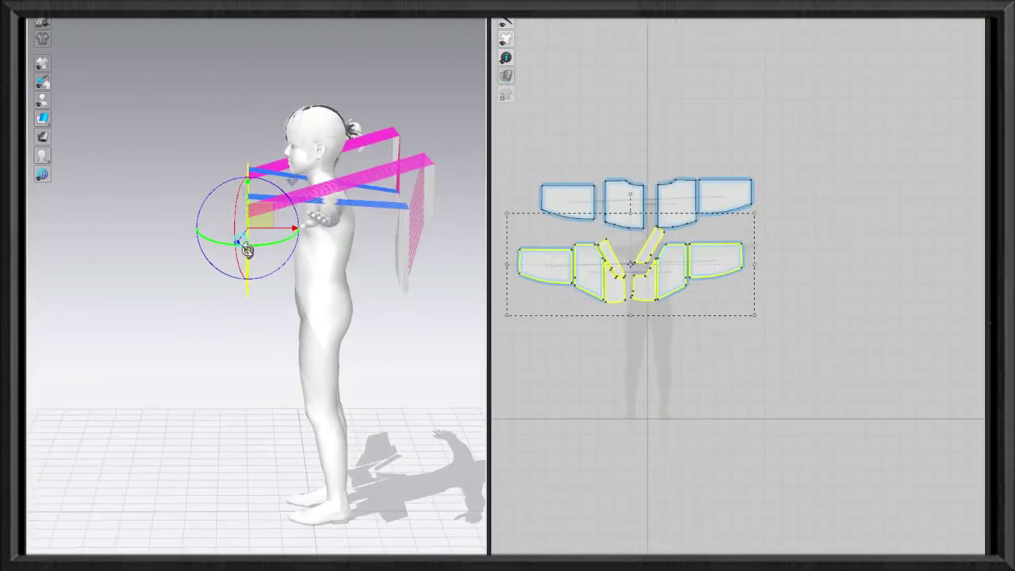
drag(247, 251, 290, 227)
mouse_move(788, 147)
mouse_down()
mouse_move(626, 210)
mouse_move(530, 232)
mouse_up()
mouse_move(333, 214)
right_down()
mouse_move(150, 209)
mouse_move(309, 262)
right_up()
- Raise the back panel on the avatar and select both sleeve pieces
click(312, 265)
drag(312, 265, 282, 156)
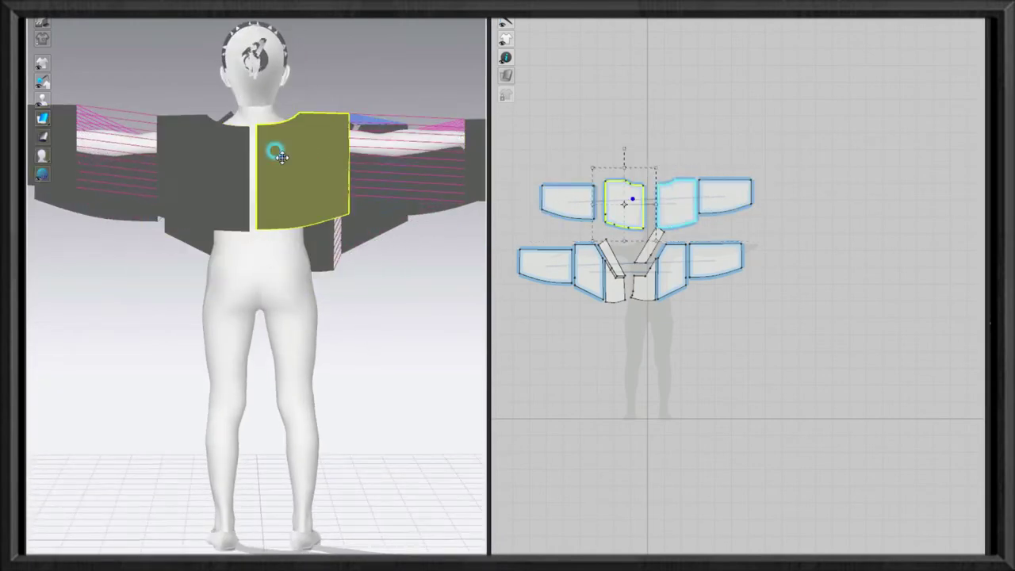
scroll(227, 265, down, 2)
click(140, 185)
click(356, 181)
- Move the chest piece into place over the avatar's right chest
mouse_move(283, 268)
right_down()
mouse_move(403, 328)
mouse_move(408, 181)
right_up()
click(318, 148)
mouse_move(317, 147)
mouse_down()
mouse_move(272, 216)
mouse_move(214, 222)
mouse_move(215, 195)
mouse_up()
right_drag(215, 195, 235, 138)
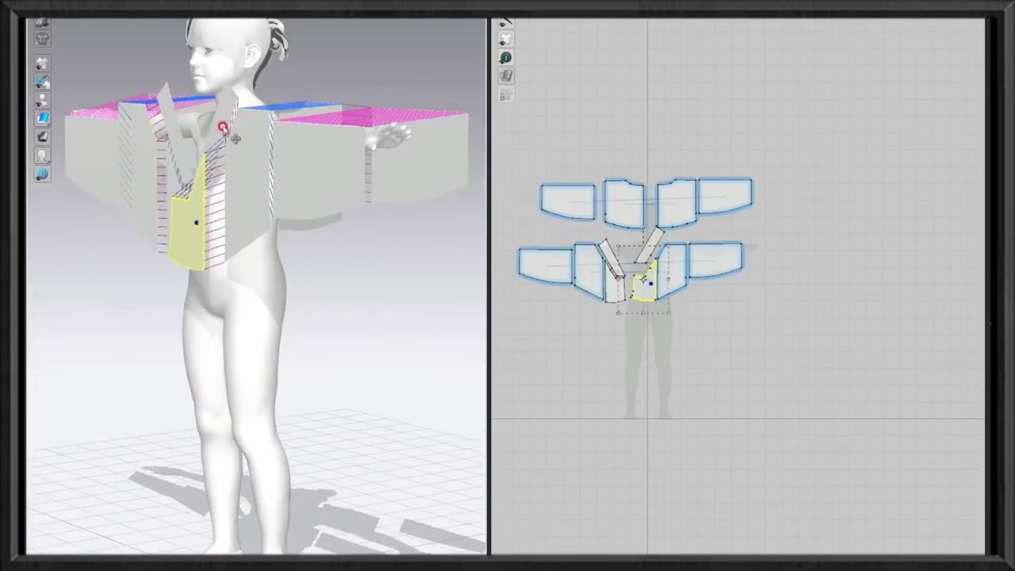
click(235, 141)
- Show the avatar with textured skin, hair and shoes instead of plain white
mouse_move(285, 258)
right_down()
mouse_move(95, 322)
mouse_move(95, 294)
right_up()
click(140, 225)
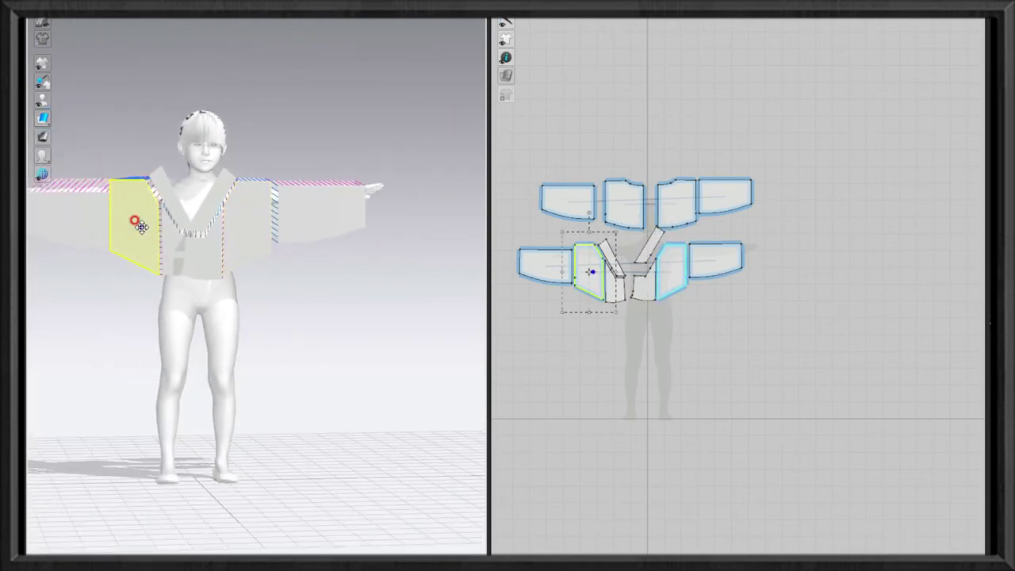
click(79, 158)
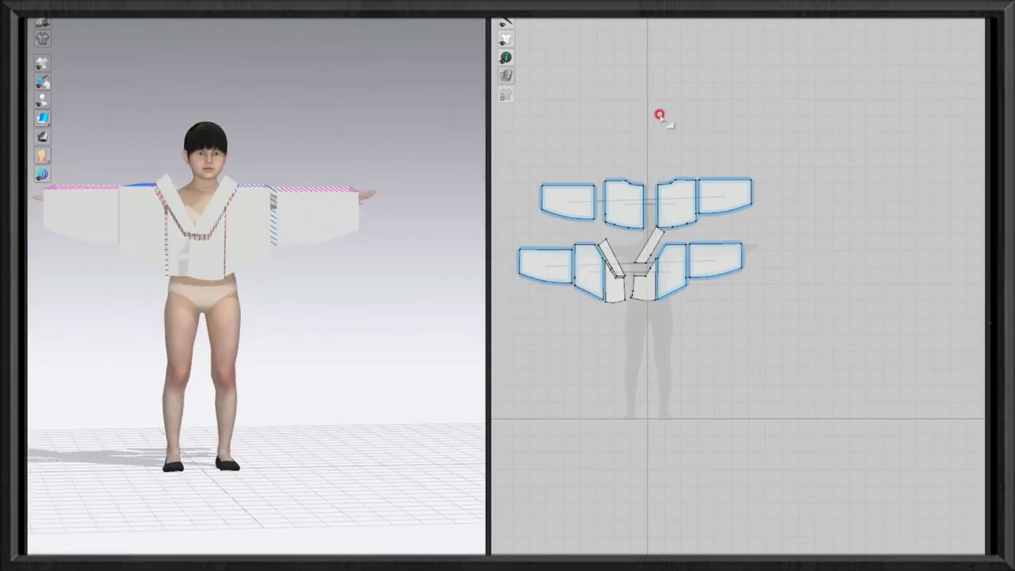
- Run the simulation, check the back seam from behind, then simulate again to drape the panels
key(space)
mouse_move(95, 216)
right_down()
mouse_move(251, 285)
mouse_move(227, 290)
mouse_move(308, 262)
right_up()
scroll(657, 248, up, 3)
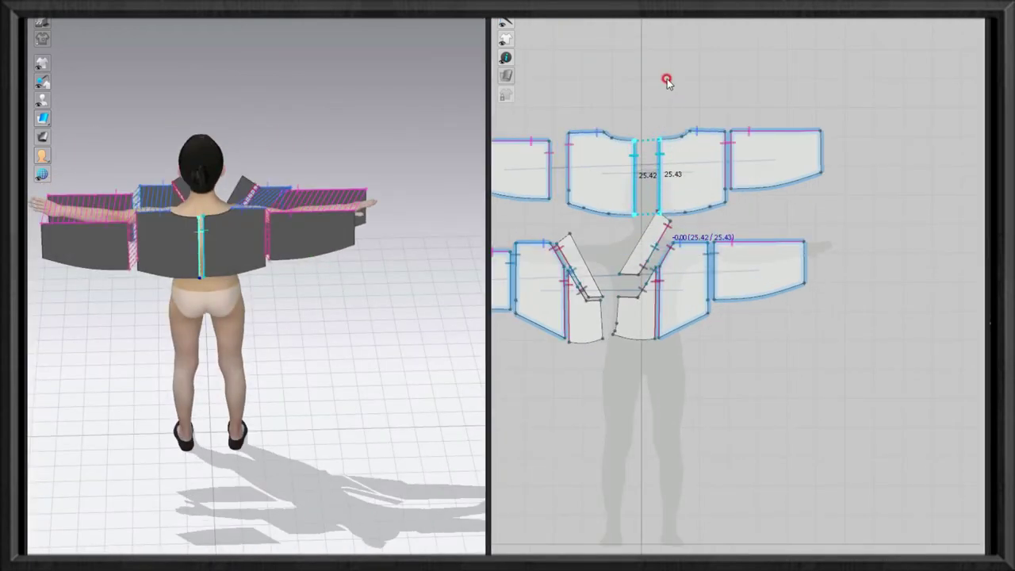
mouse_move(214, 238)
right_down()
mouse_move(219, 306)
mouse_move(326, 253)
right_up()
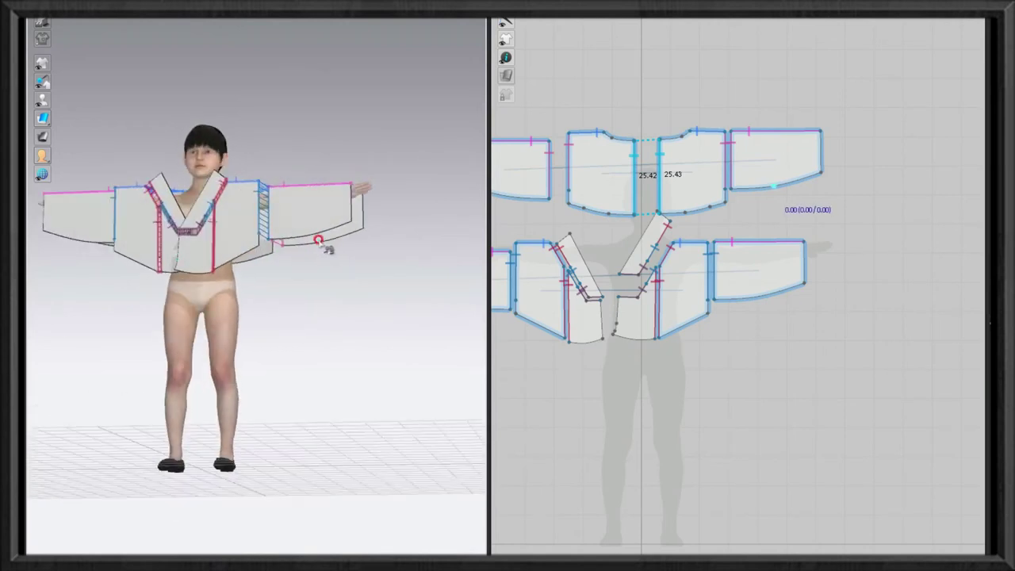
key(space)
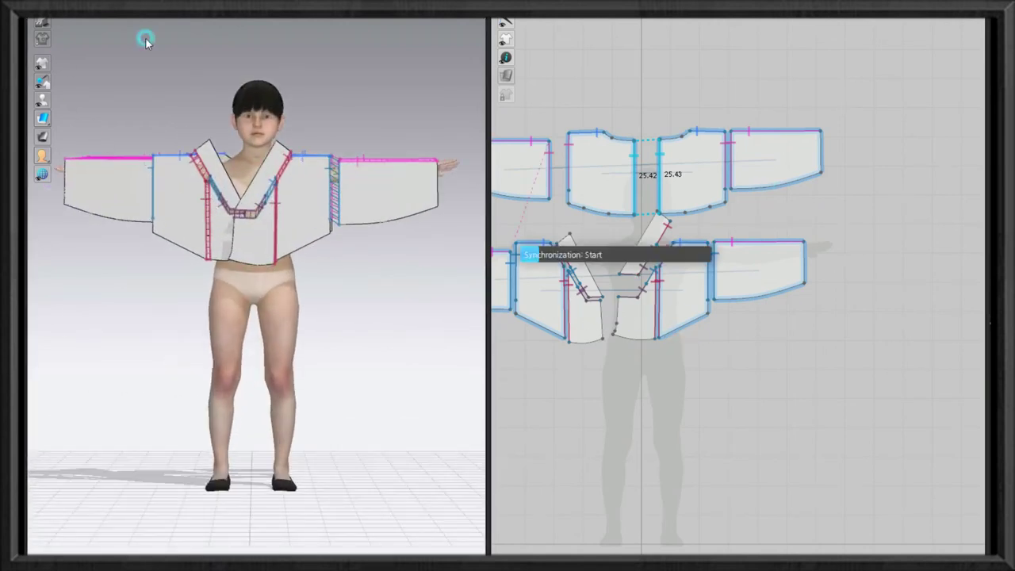
- Select the sleeve and back panels in 3D to check their placement
click(349, 187)
click(158, 181)
click(331, 175)
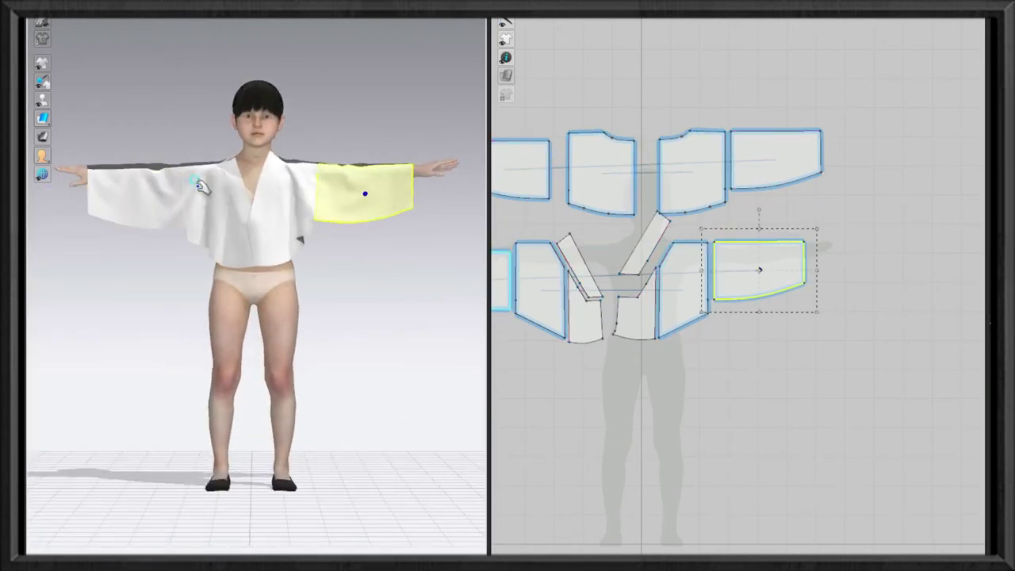
mouse_move(331, 174)
right_down()
mouse_move(267, 181)
mouse_move(317, 214)
right_up()
scroll(317, 215, up, 3)
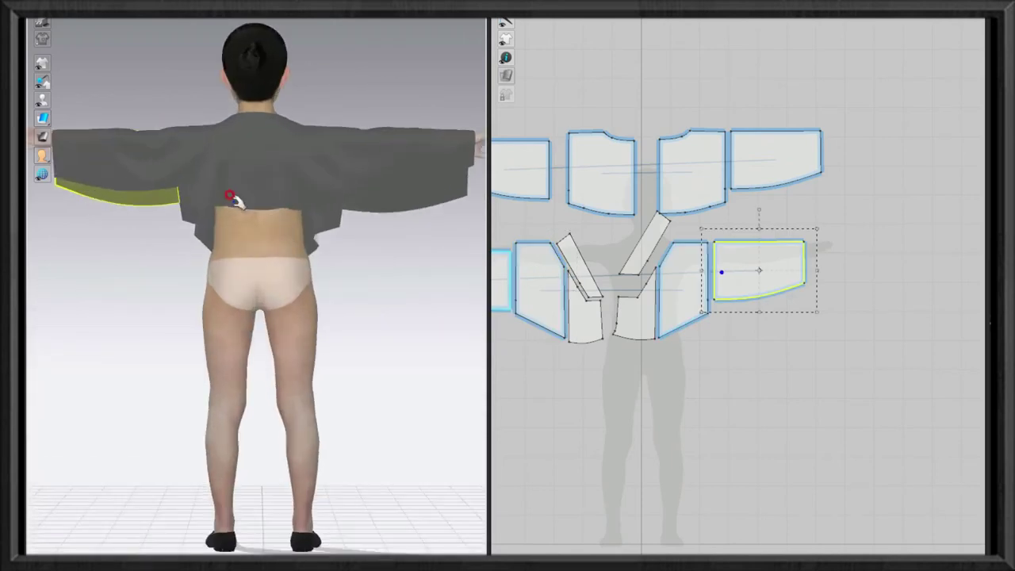
click(254, 193)
click(273, 186)
right_drag(273, 187, 317, 267)
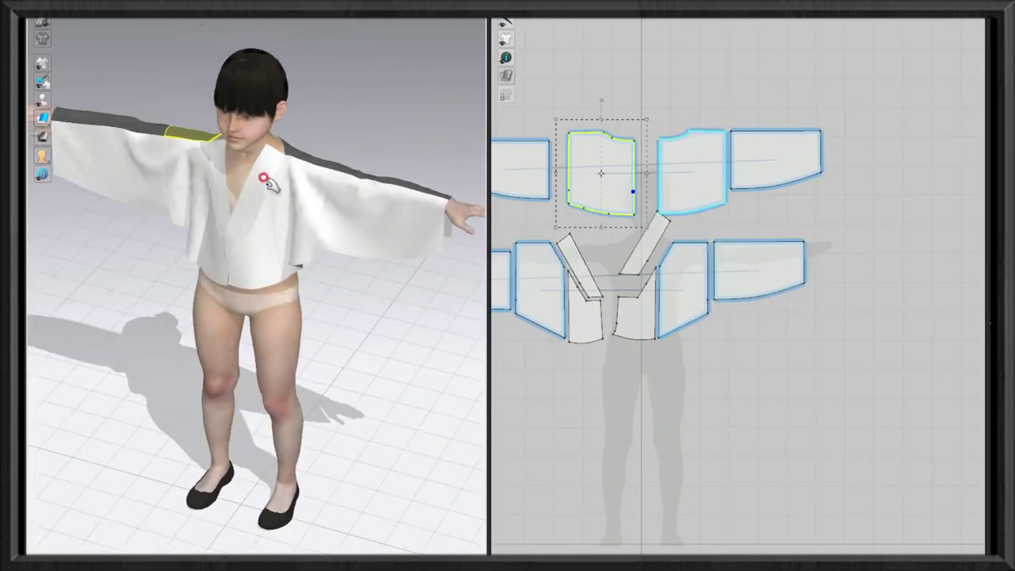
scroll(251, 207, up, 3)
right_drag(251, 208, 256, 181)
click(659, 106)
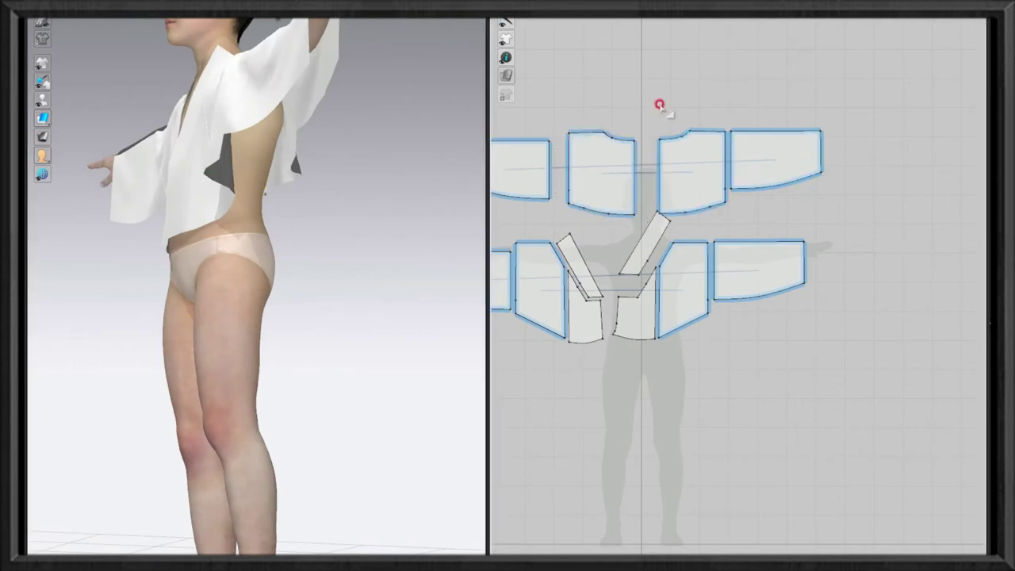
- Sew the front and back sleeves together along their 31.55 underarm edges
key(b)
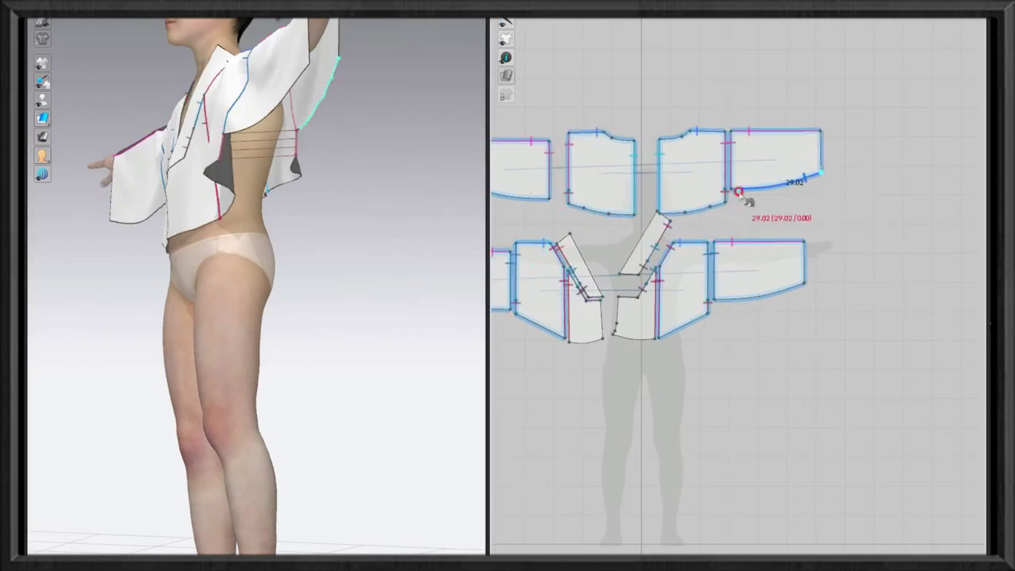
click(810, 292)
scroll(611, 306, up, 2)
scroll(611, 341, up, 2)
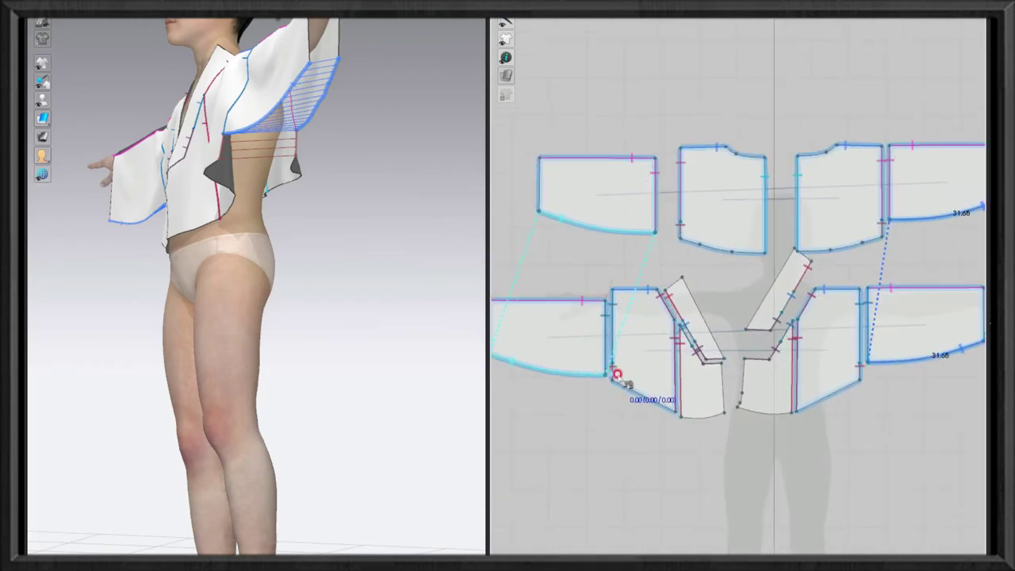
scroll(621, 373, up, 1)
scroll(621, 372, down, 5)
- Simulate the jacket and pull the front panels into place on the body
key(space)
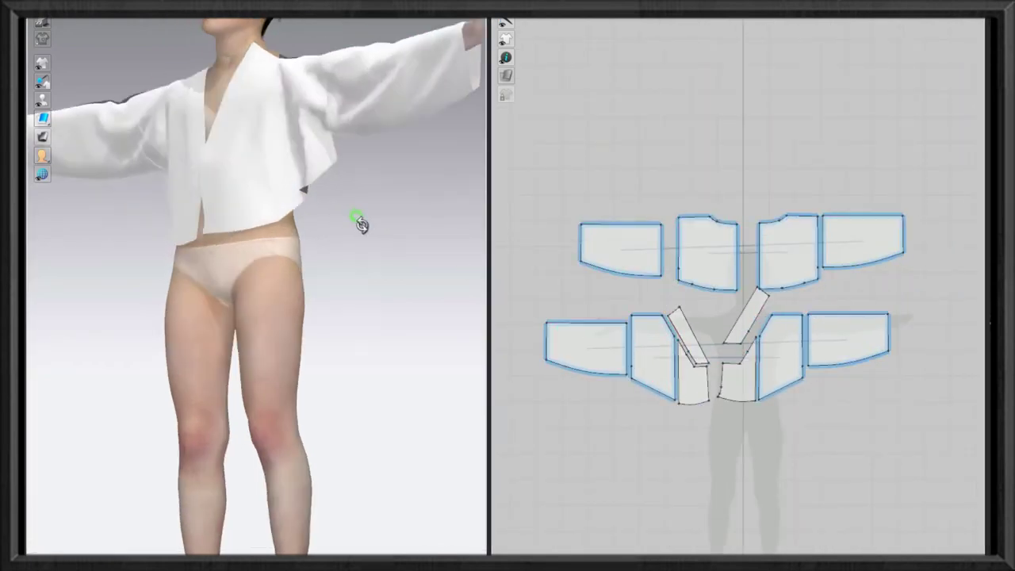
click(261, 221)
drag(262, 220, 328, 169)
click(192, 169)
click(316, 209)
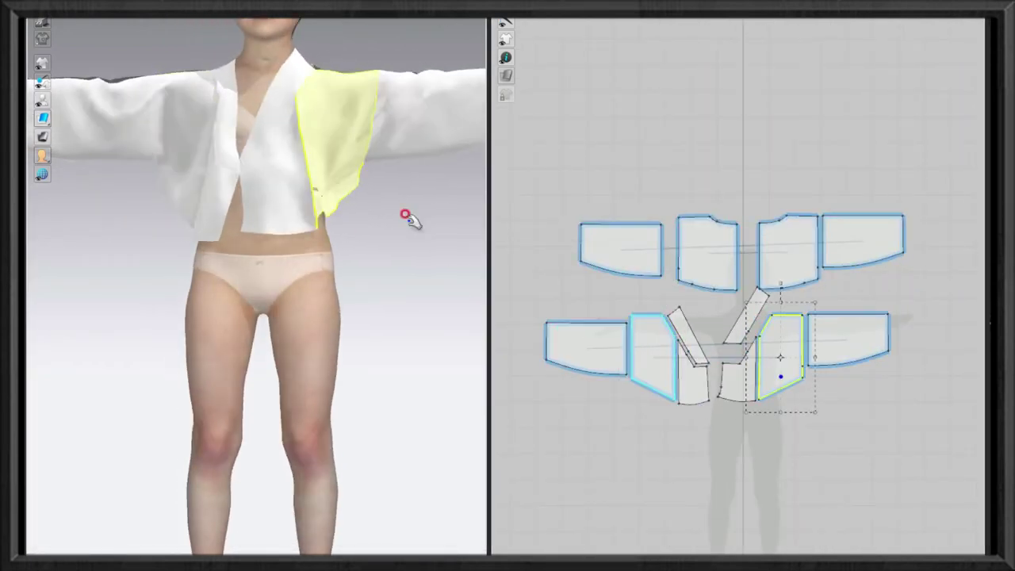
scroll(424, 206, down, 3)
- Check the two back panels from behind, then return to a front three-quarter view
mouse_move(436, 189)
right_down()
mouse_move(346, 199)
mouse_move(275, 224)
right_up()
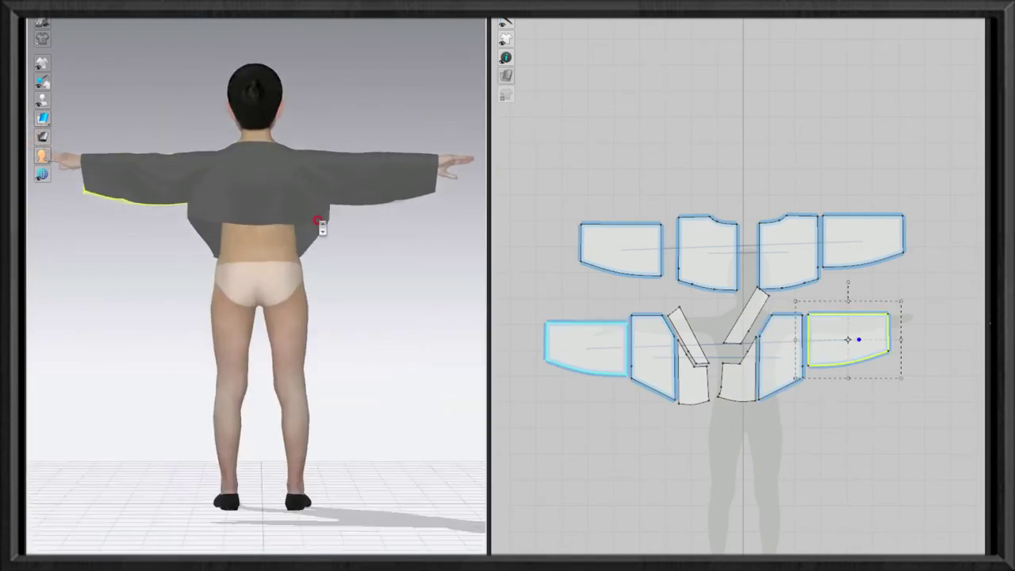
click(275, 224)
click(209, 208)
click(182, 272)
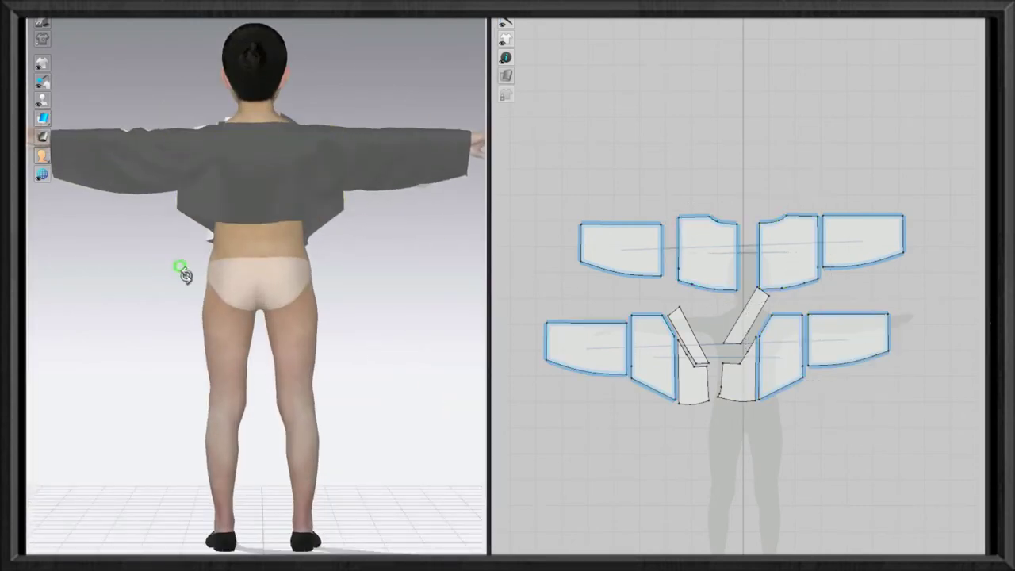
mouse_move(181, 272)
right_down()
mouse_move(229, 254)
mouse_move(246, 205)
right_up()
- Drape the collar strip over the jacket front and check the front panel and sleeve
click(244, 204)
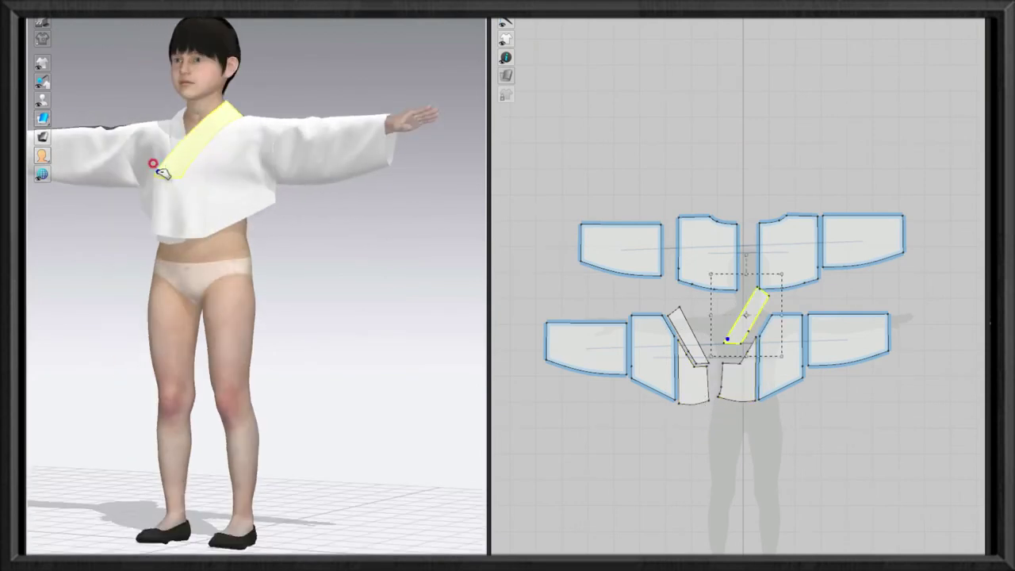
mouse_move(158, 166)
right_down()
mouse_move(159, 218)
mouse_move(202, 222)
right_up()
scroll(201, 221, up, 1)
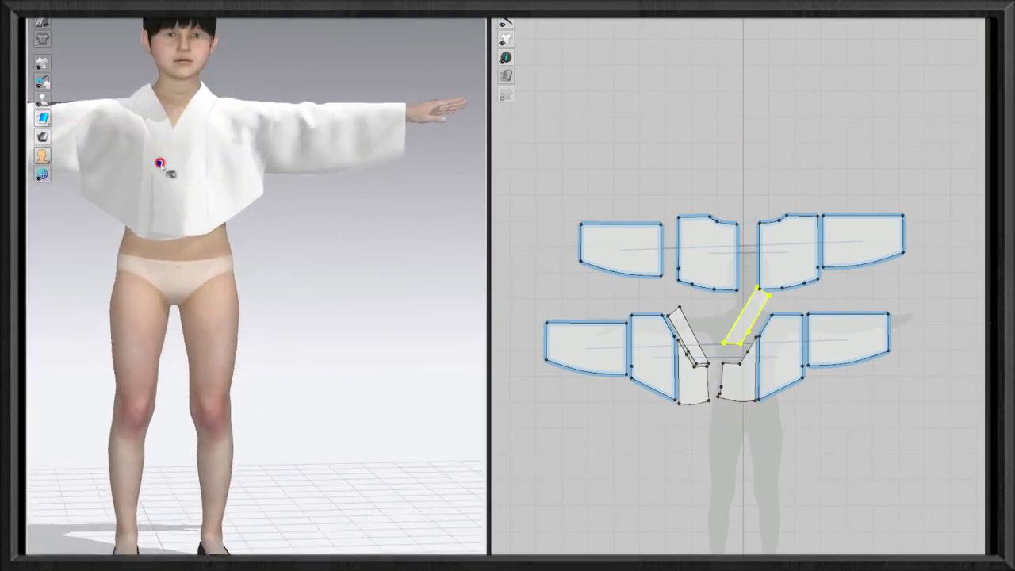
click(195, 207)
click(317, 161)
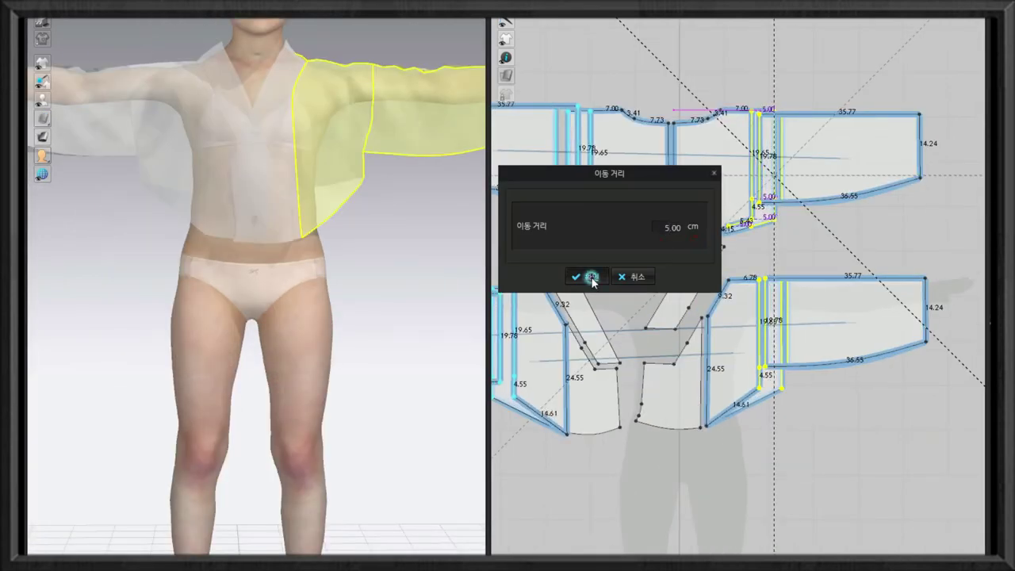
- Move the bottom edges of the lower front pieces by 2 cm
click(588, 276)
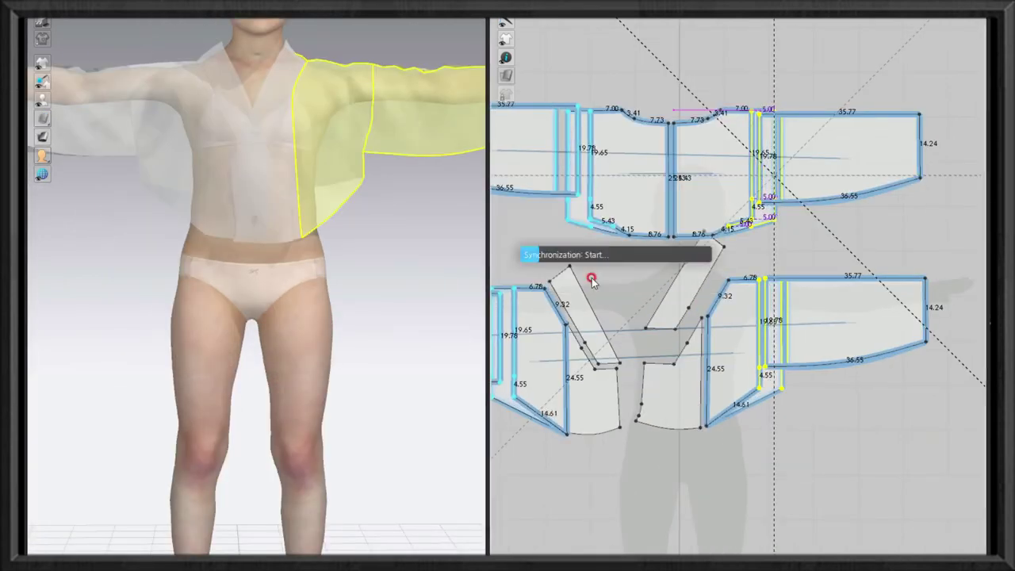
drag(518, 394, 581, 474)
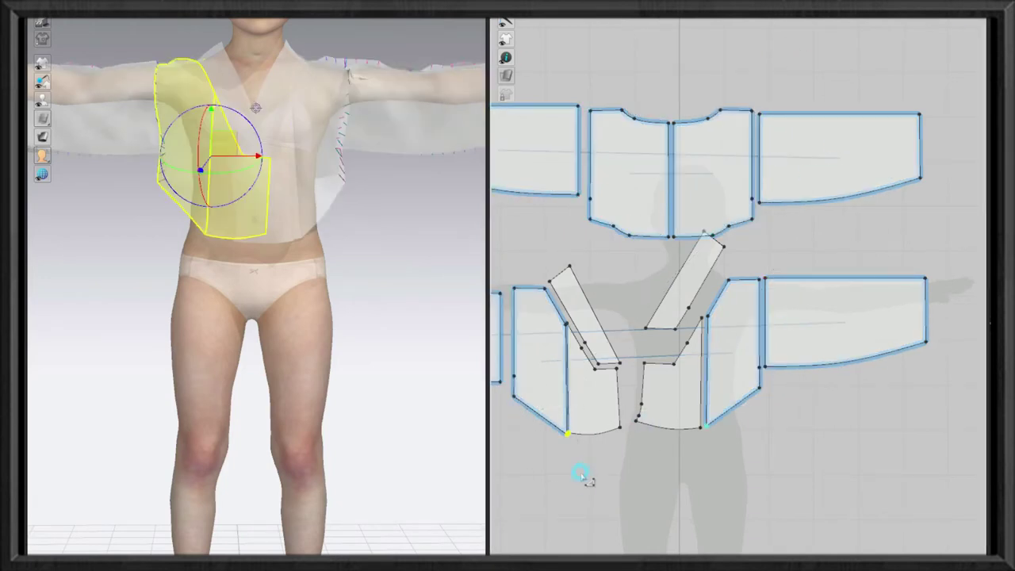
shift+drag(765, 394, 645, 411)
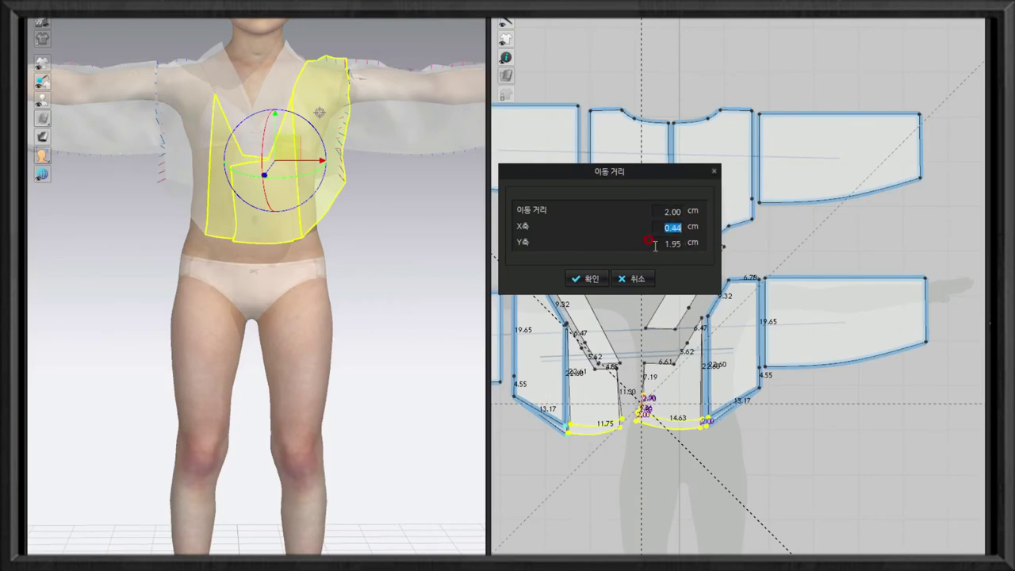
key(Return)
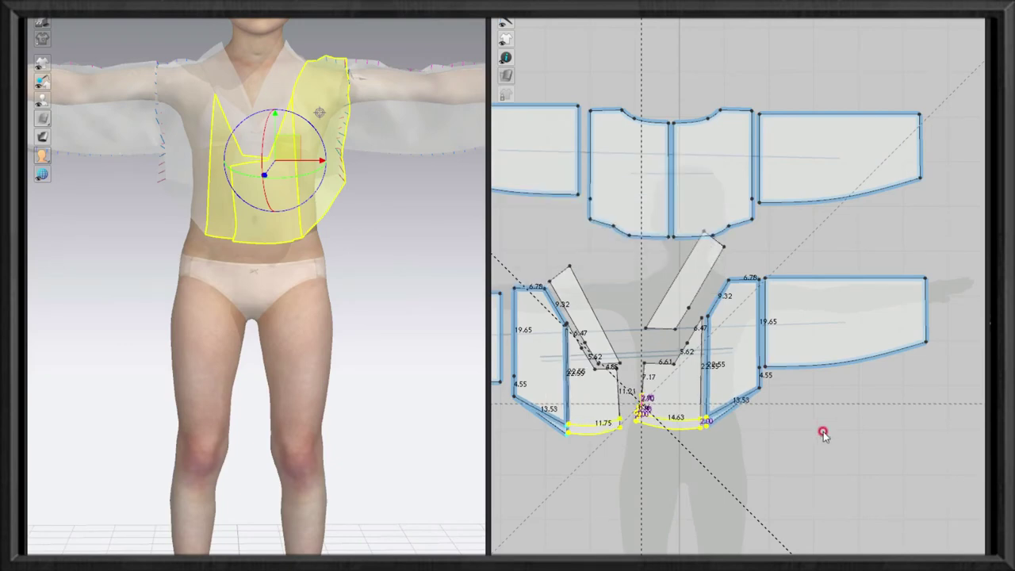
click(825, 413)
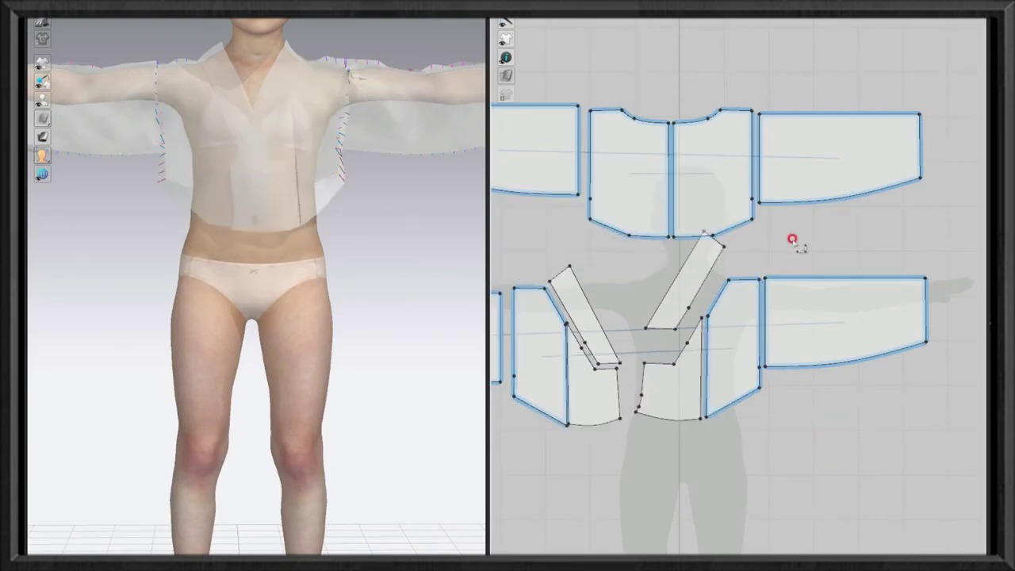
- Check a pattern piece from the back view, then return to the front view
key(8)
click(634, 236)
right_click(634, 235)
click(398, 260)
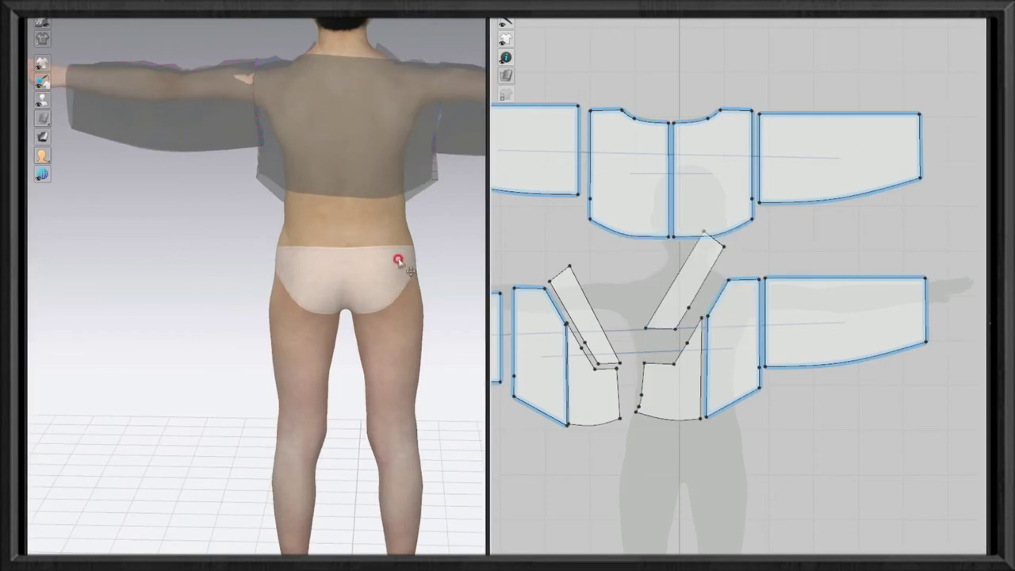
key(2)
- Inspect the front panel, sleeve, chest strip and collar strip from the side
click(270, 277)
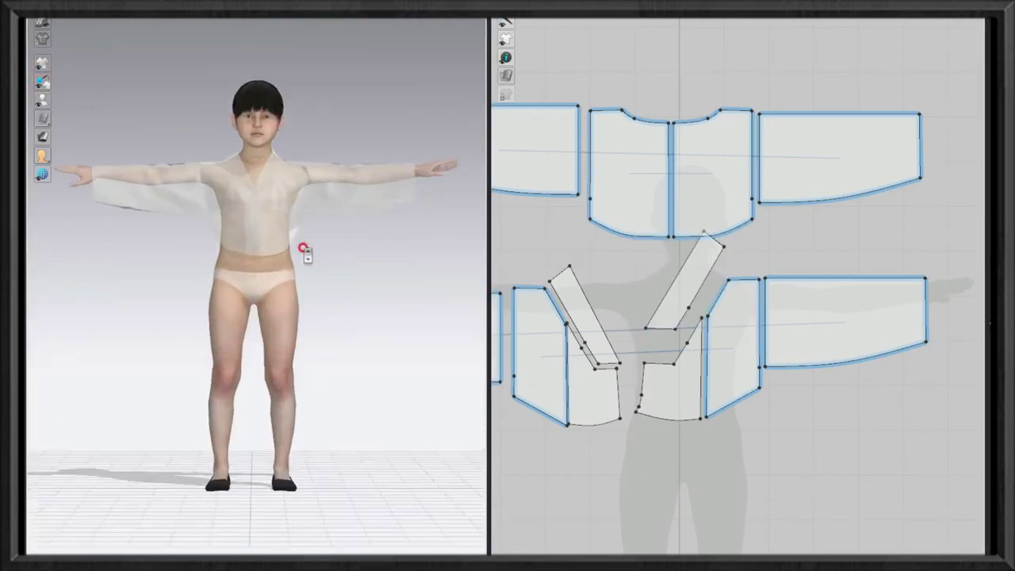
mouse_move(316, 203)
right_down()
mouse_move(234, 215)
mouse_move(335, 143)
right_up()
click(290, 186)
click(315, 145)
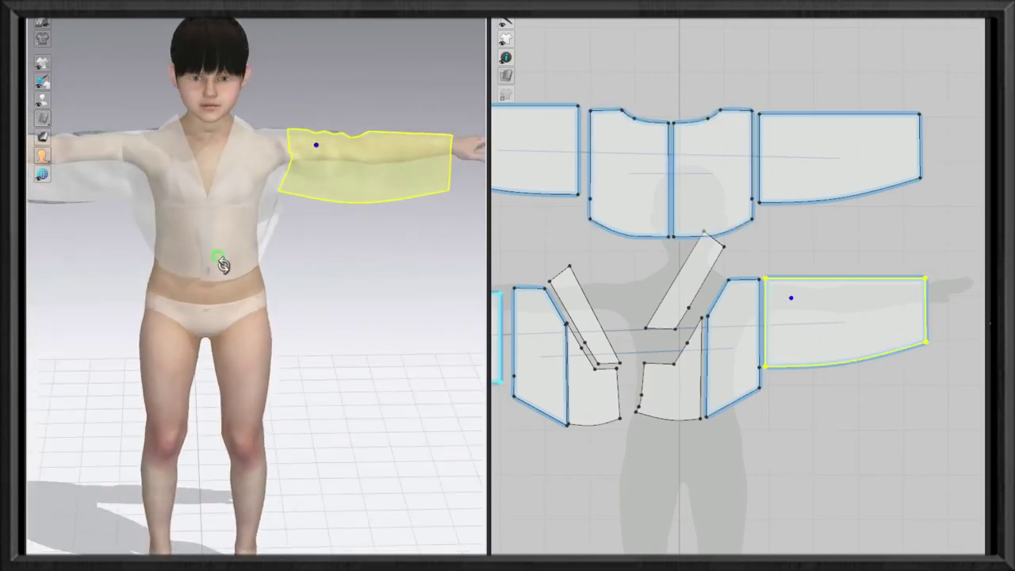
click(202, 187)
click(243, 179)
mouse_move(243, 179)
right_down()
mouse_move(220, 190)
mouse_move(258, 221)
right_up()
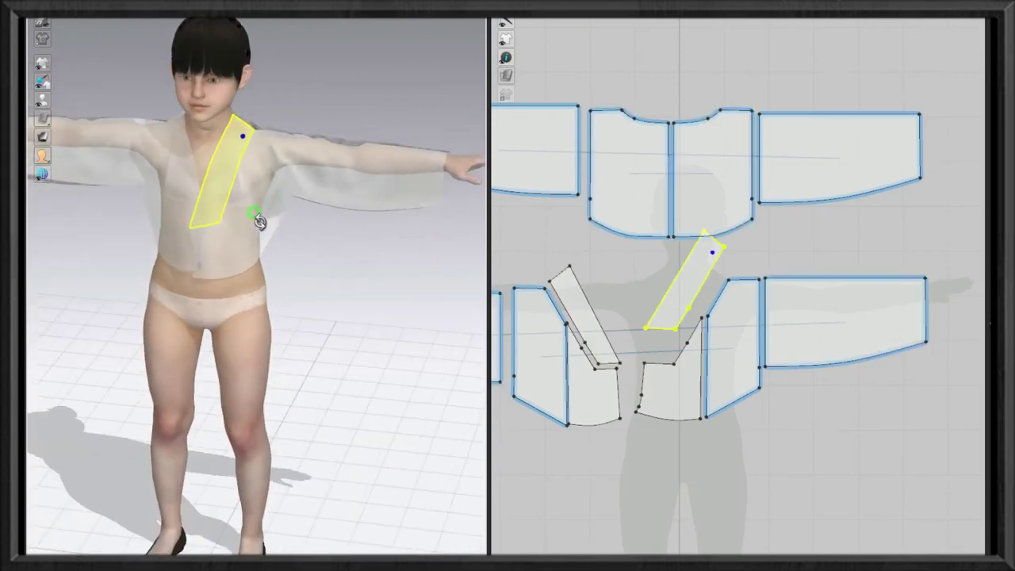
scroll(729, 511, up, 3)
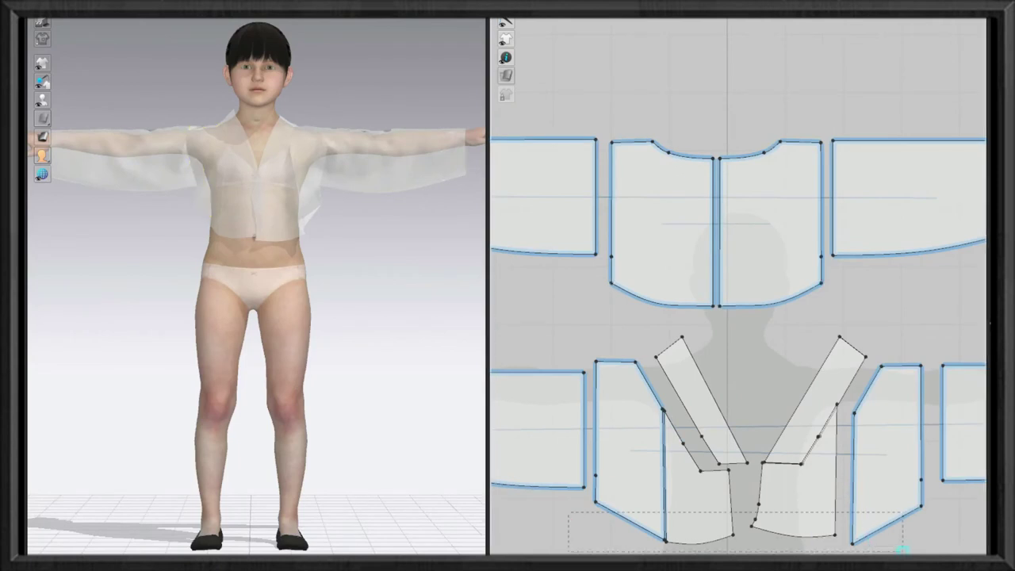
- Move the lower front pieces' hem edges upward by an exact distance
click(757, 503)
mouse_move(675, 547)
mouse_down()
mouse_move(676, 534)
mouse_move(665, 531)
mouse_up()
right_click(664, 531)
key(Return)
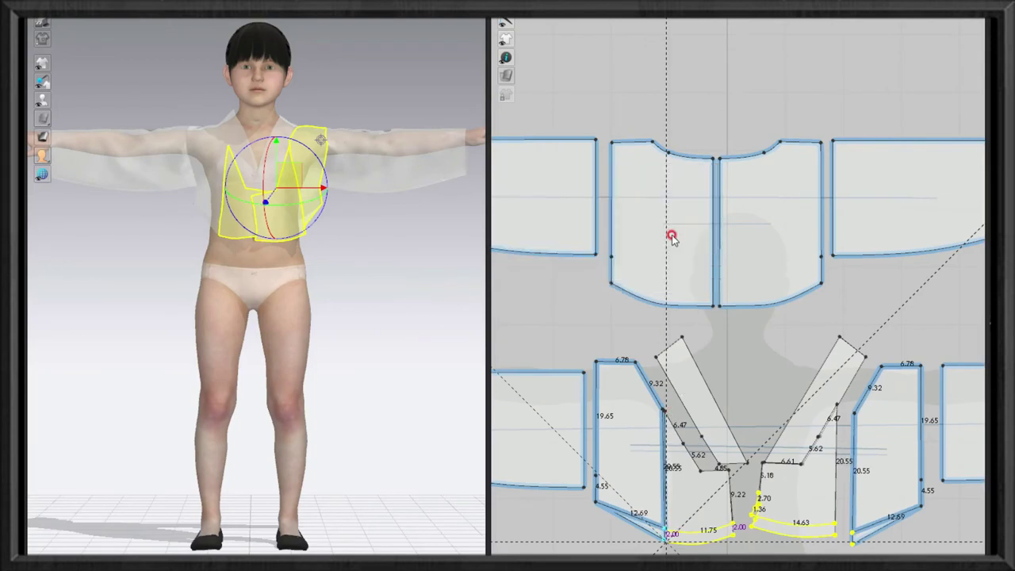
- Move the bodice hem junction point down by 1 cm
click(657, 288)
click(719, 303)
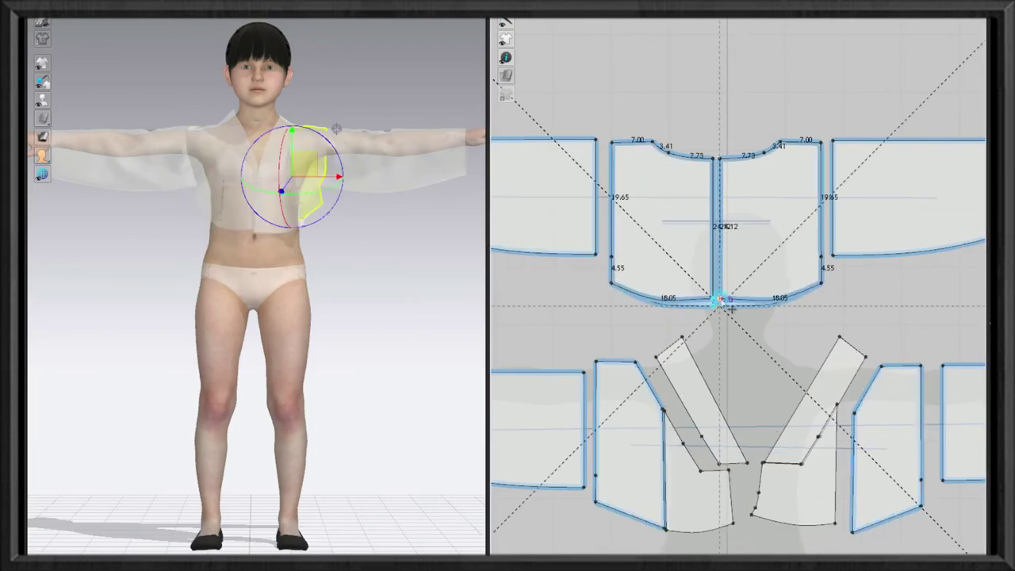
drag(720, 300, 711, 307)
right_click(711, 308)
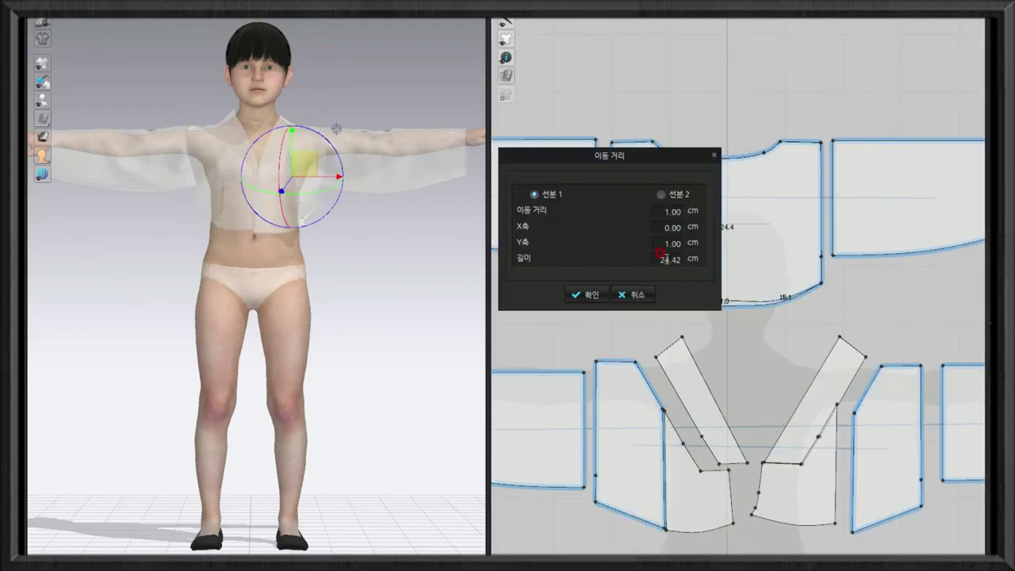
key(Return)
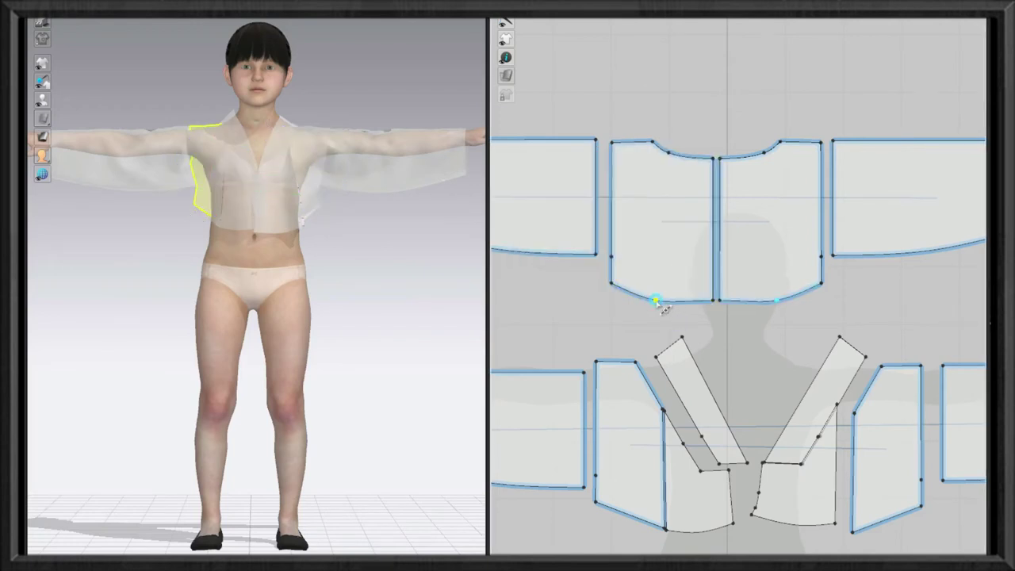
- Add a new point on the bodice hem and adjust the bodice junction point
click(656, 301)
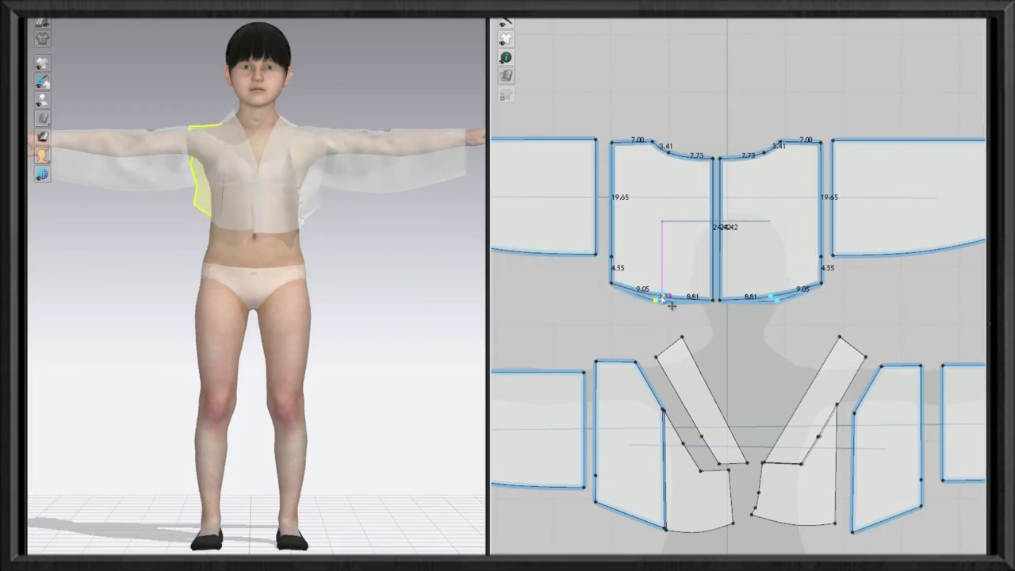
scroll(713, 302, up, 2)
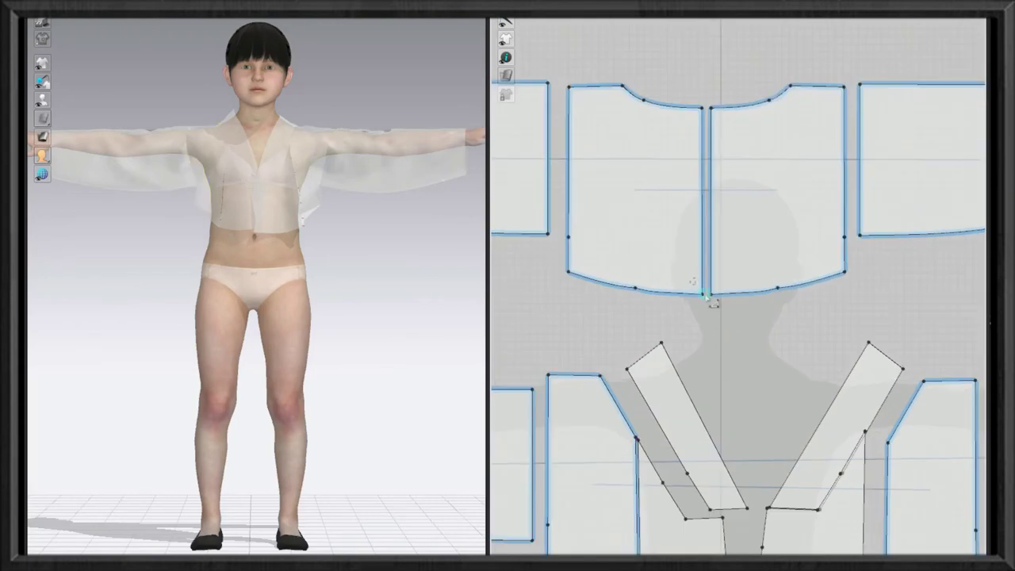
click(710, 294)
key(Return)
click(593, 296)
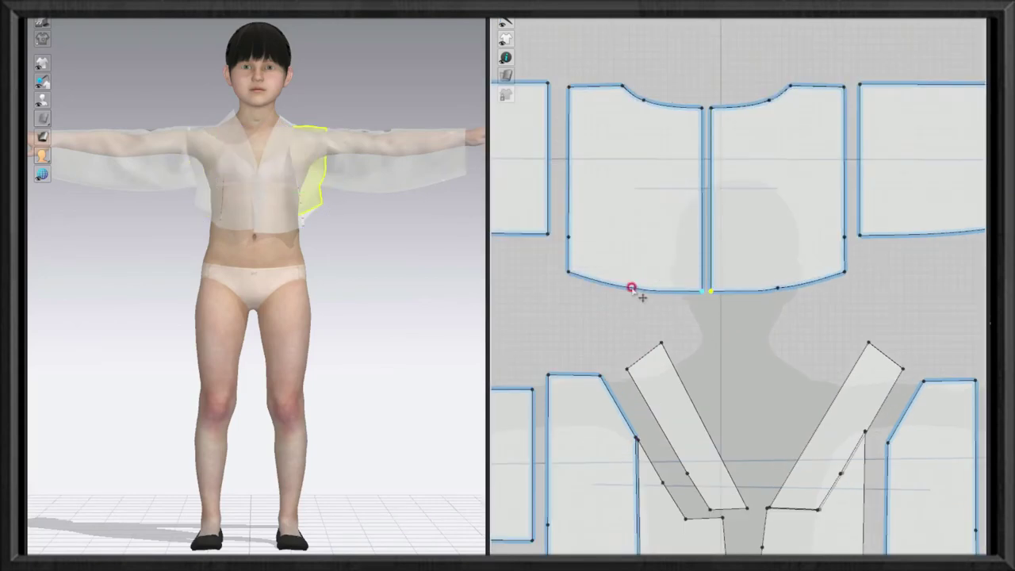
right_click(634, 288)
click(668, 386)
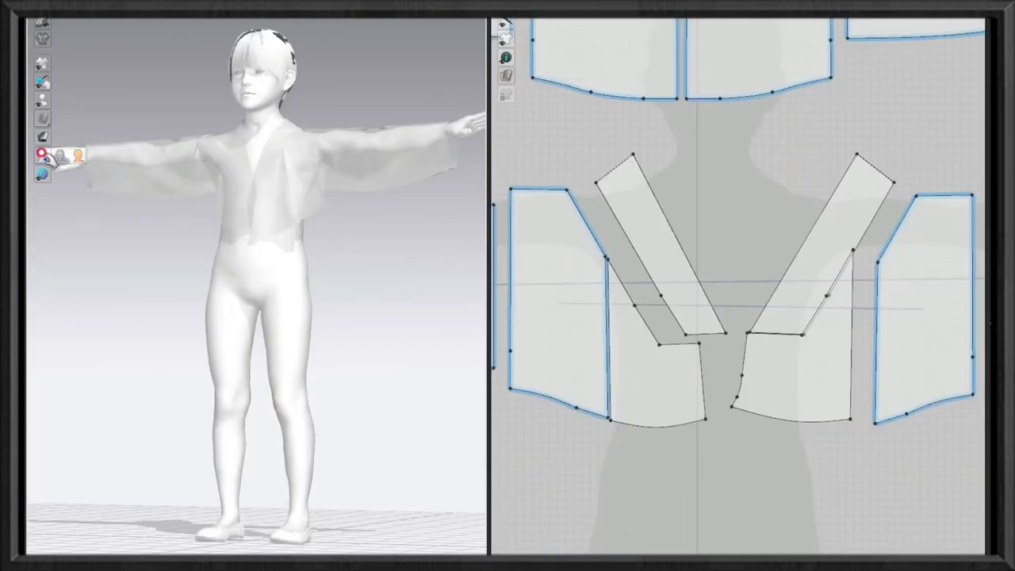
- Show the avatar with textured skin and select the front bodice and left sleeve
click(78, 156)
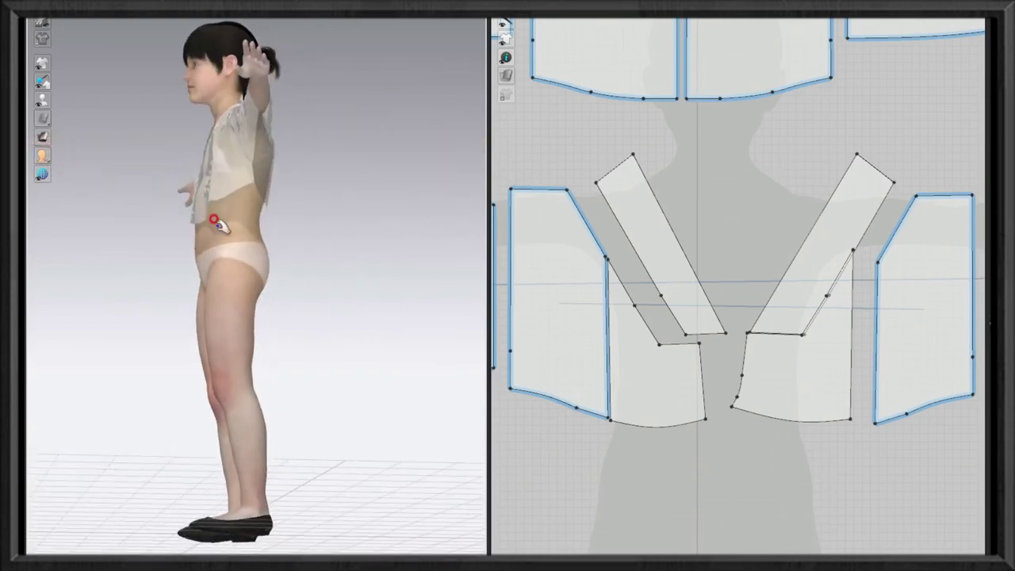
click(256, 199)
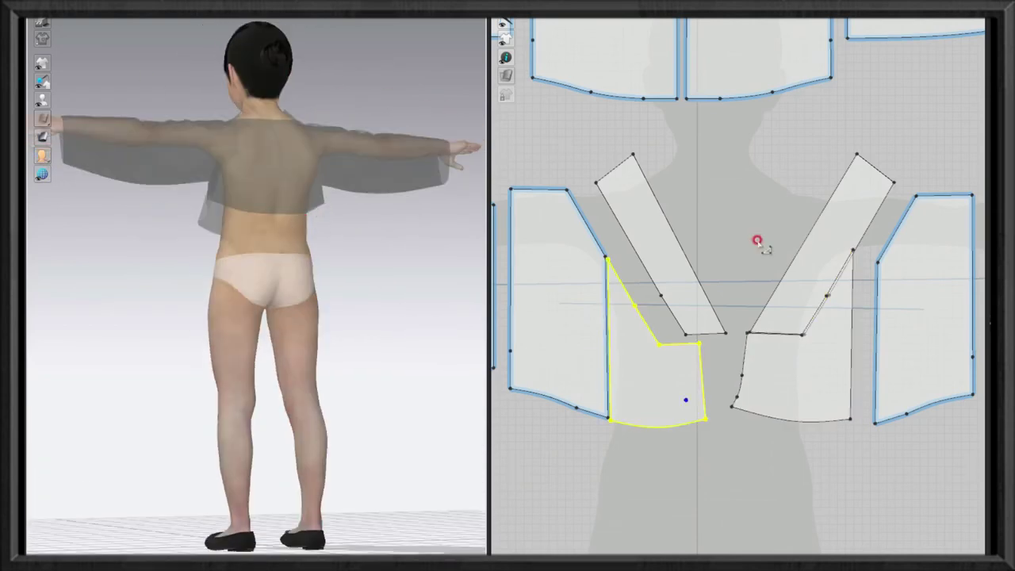
scroll(758, 241, down, 5)
click(615, 285)
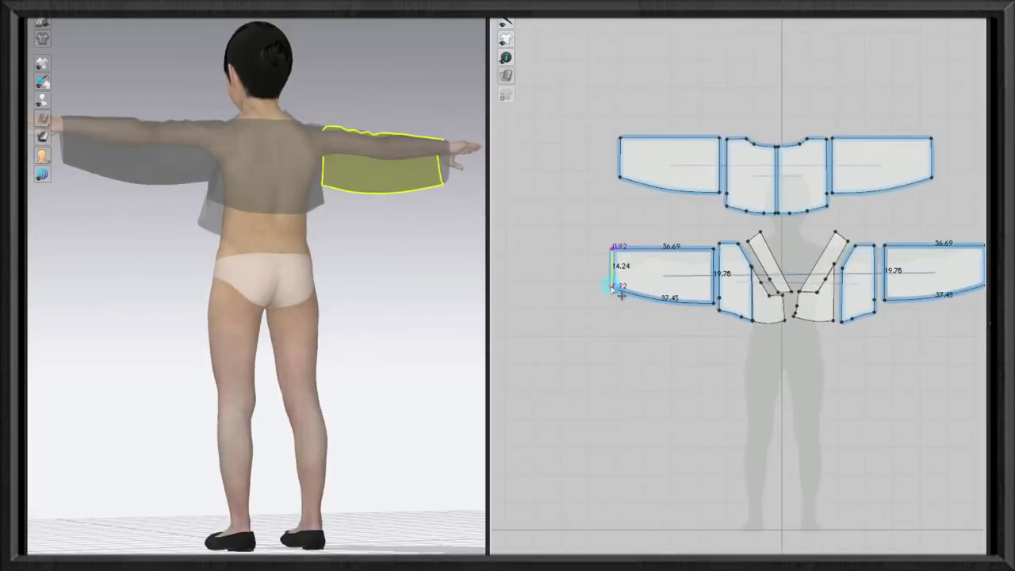
- Move the sleeve's lower outer corner point slightly upward by an exact distance
click(613, 288)
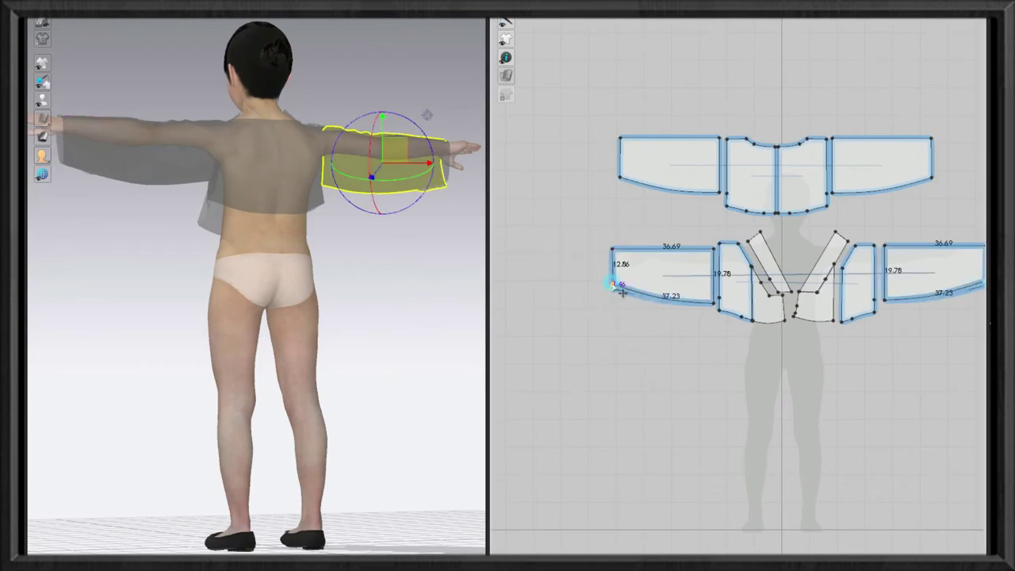
drag(621, 287, 613, 280)
right_click(613, 279)
key(Return)
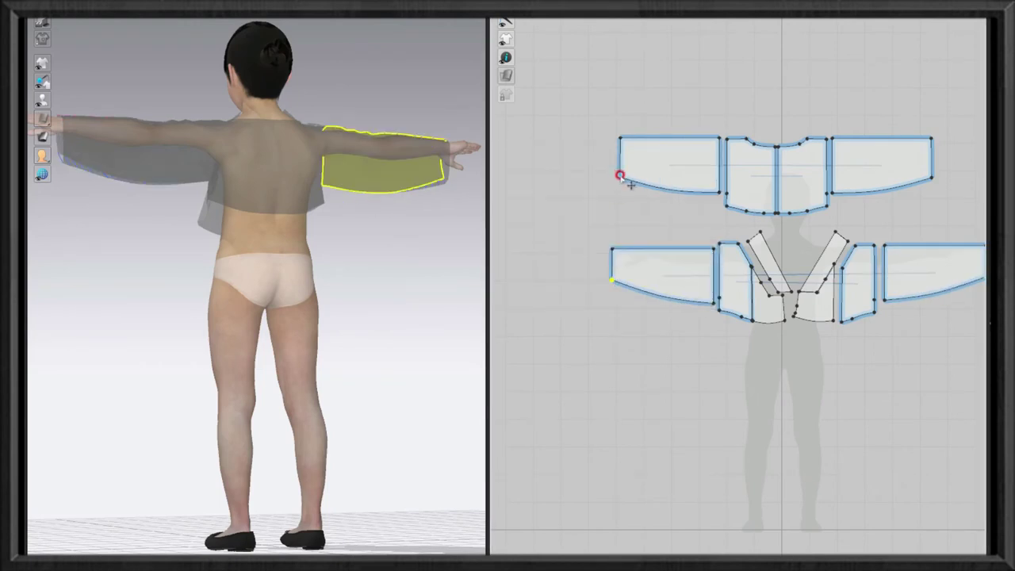
- Move the upper sleeve's outer point, lengthening the sleeve edge to 13.54
click(618, 171)
click(618, 171)
right_click(629, 181)
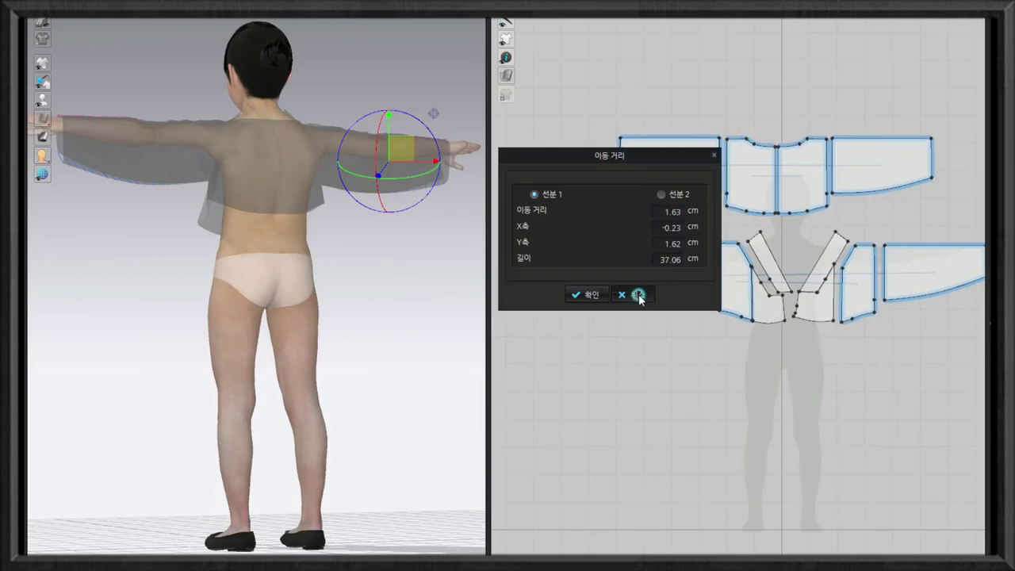
key(Return)
right_click(630, 180)
key(Return)
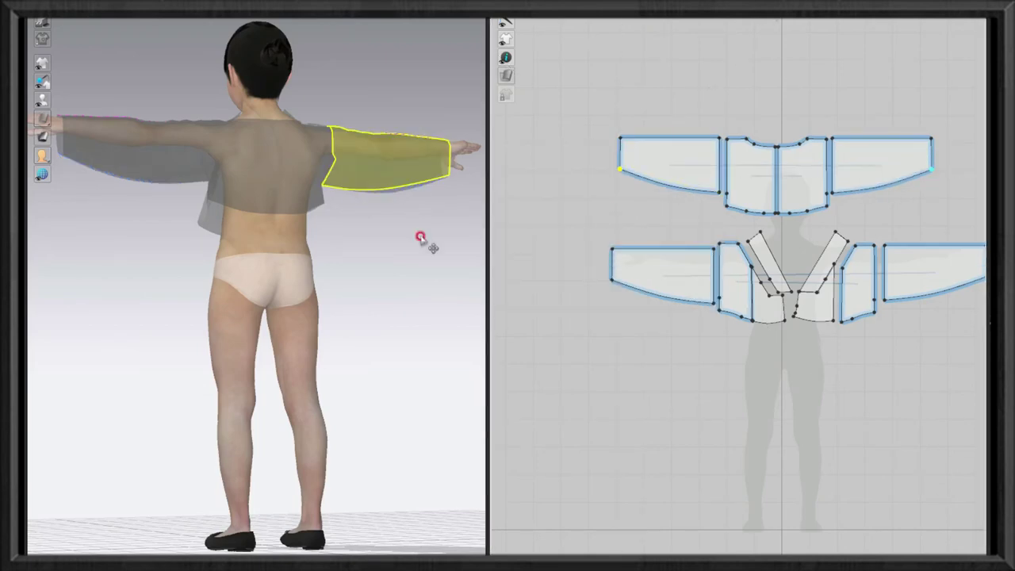
- Move the sleeve seam point and shift the sleeve piece by 1 cm
key(2)
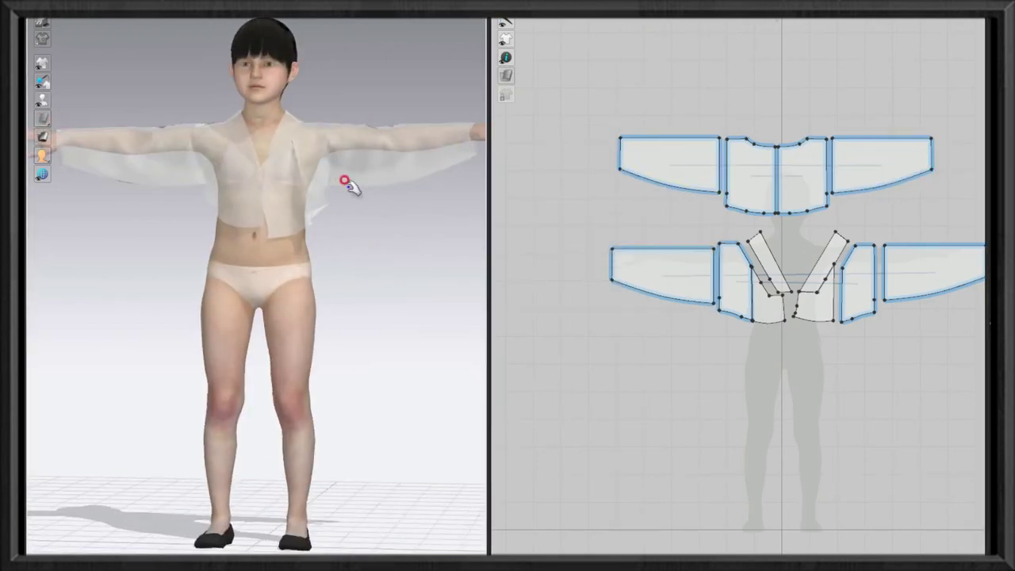
right_drag(343, 180, 390, 249)
scroll(838, 227, up, 4)
scroll(690, 159, down, 1)
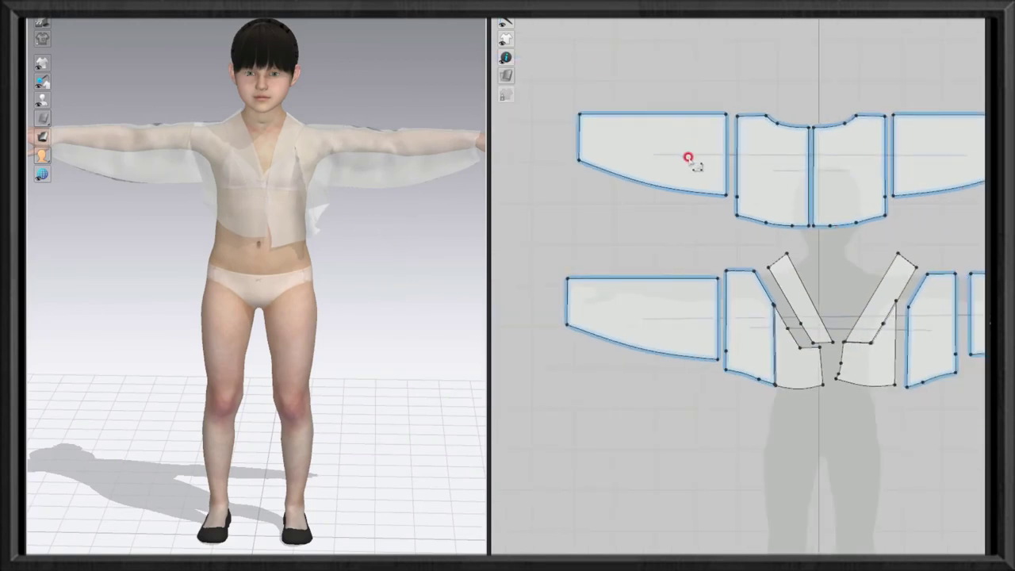
right_click(738, 194)
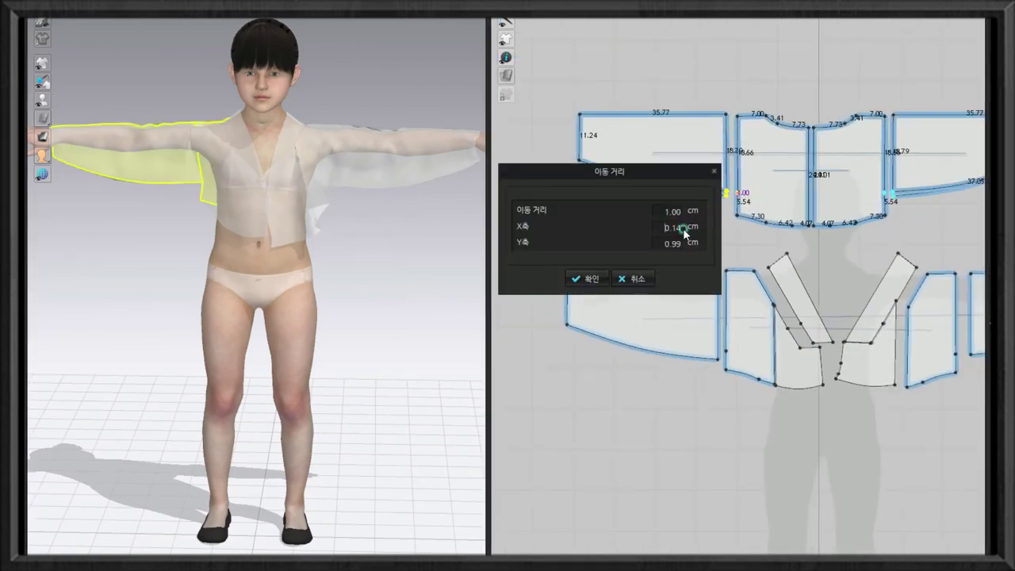
key(Return)
click(728, 360)
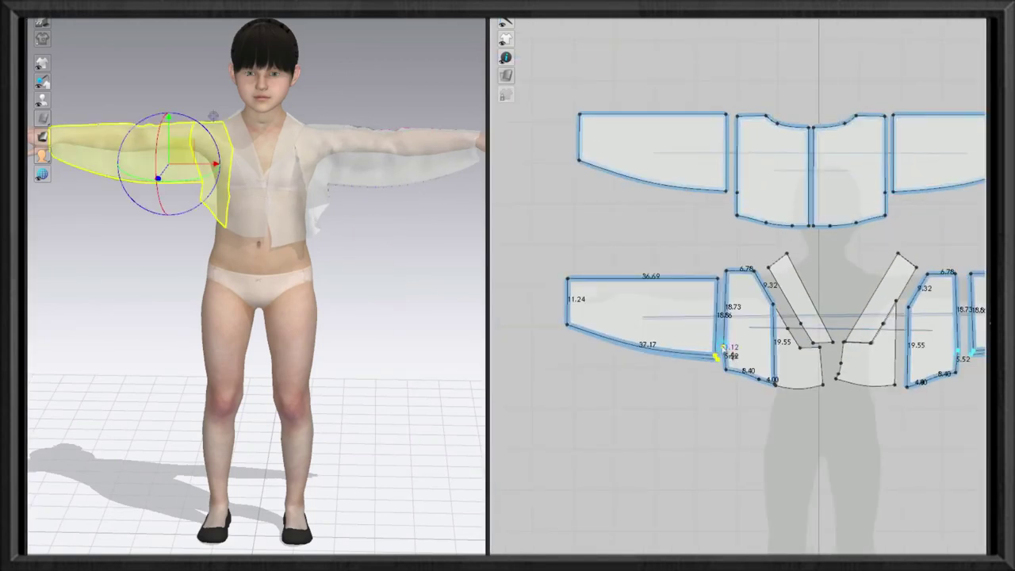
right_click(710, 317)
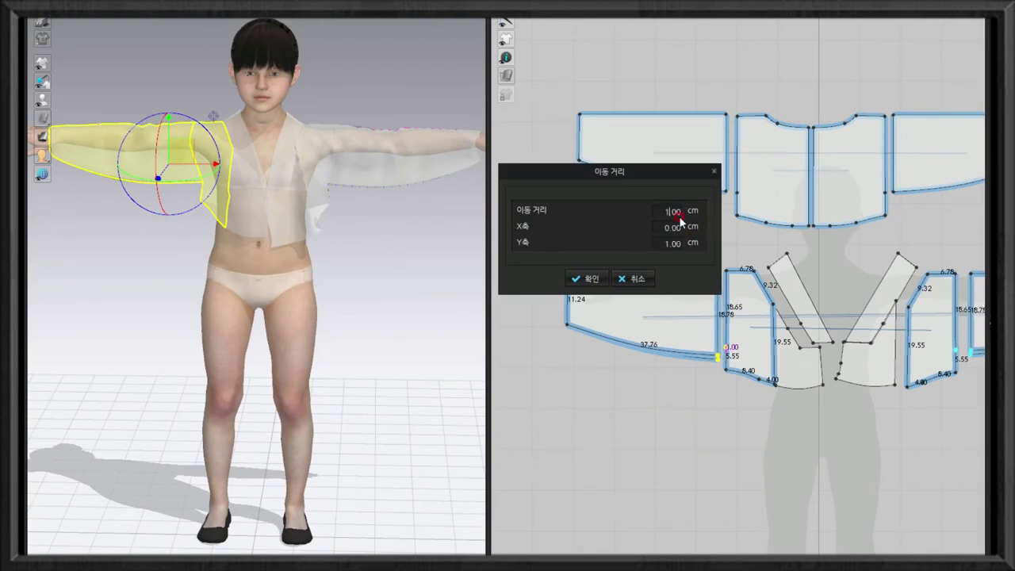
key(Return)
- Check the front bodice, right sleeve and back bodice from around the avatar
click(229, 195)
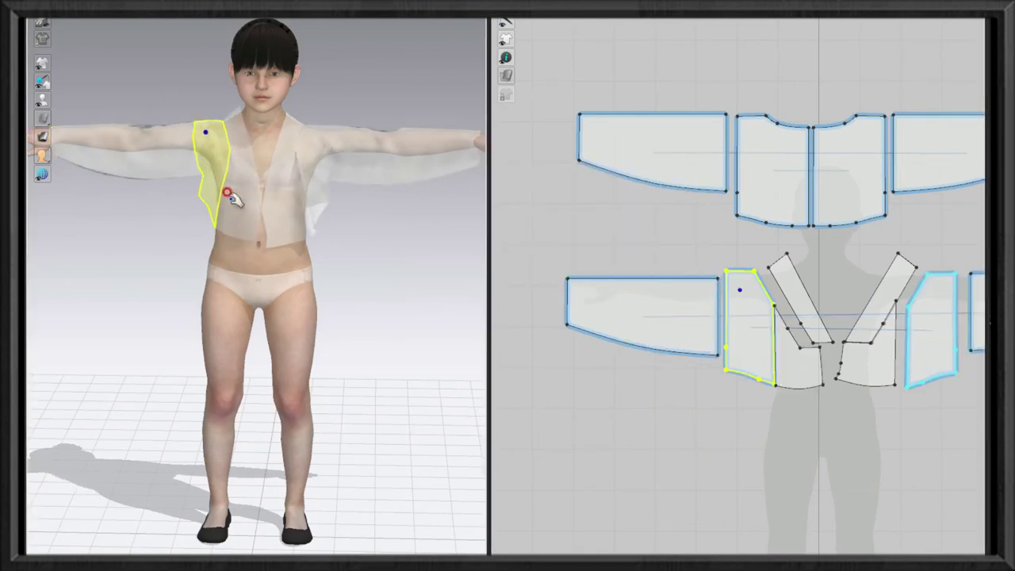
scroll(229, 194, down, 2)
click(408, 171)
click(417, 205)
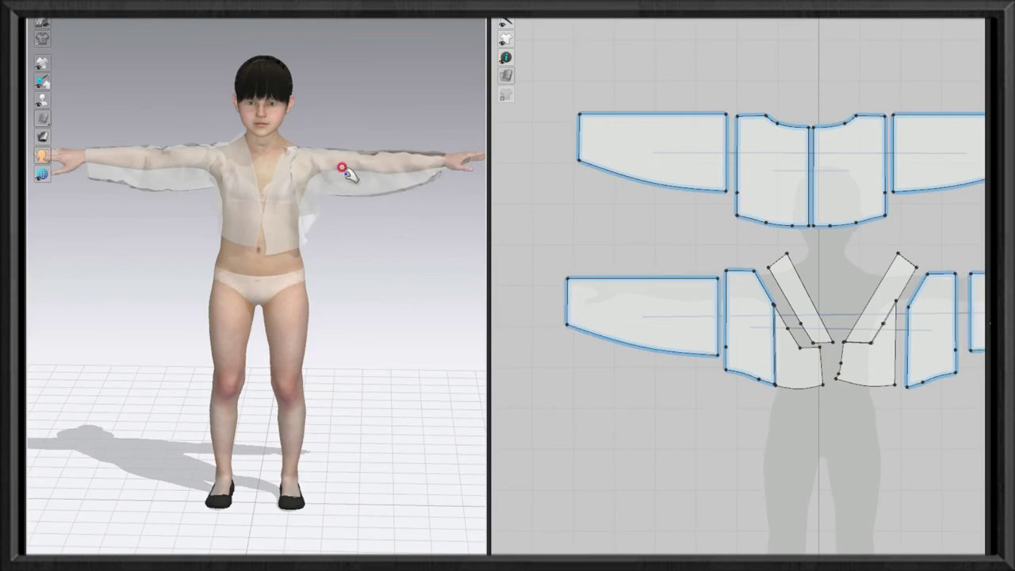
mouse_move(428, 172)
right_down()
mouse_move(358, 215)
mouse_move(243, 208)
right_up()
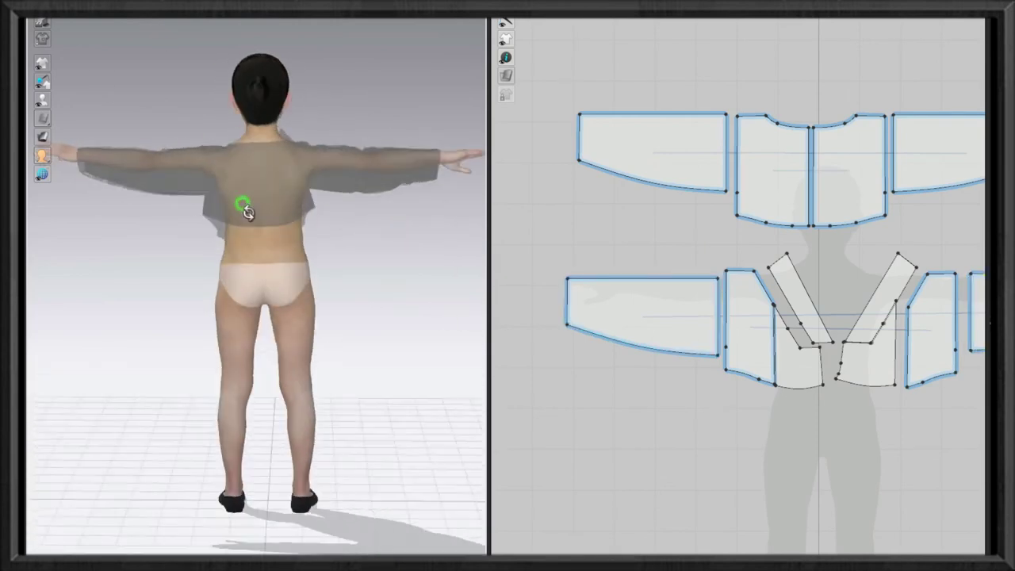
click(243, 148)
mouse_move(246, 151)
right_down()
mouse_move(272, 265)
mouse_move(324, 272)
right_up()
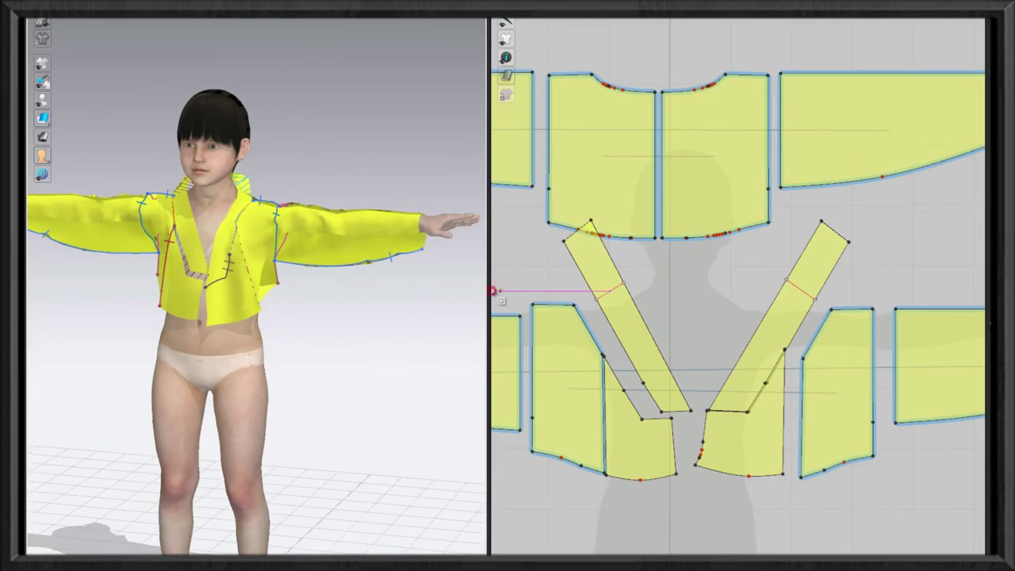
- Widen the 3D view, simulate the jeogori, and check it from side and back
drag(493, 291, 697, 289)
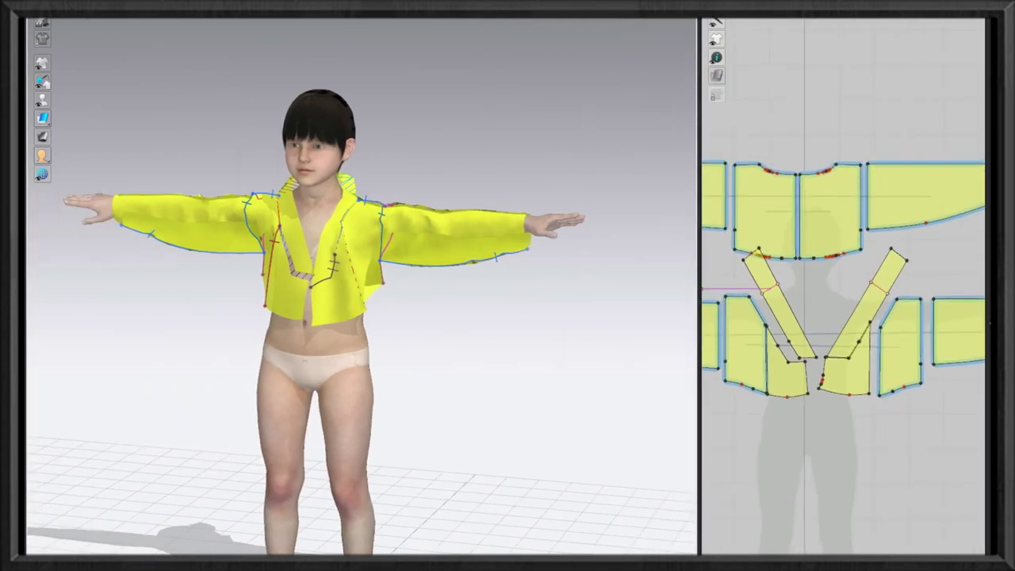
key(space)
scroll(340, 209, down, 3)
scroll(374, 129, up, 5)
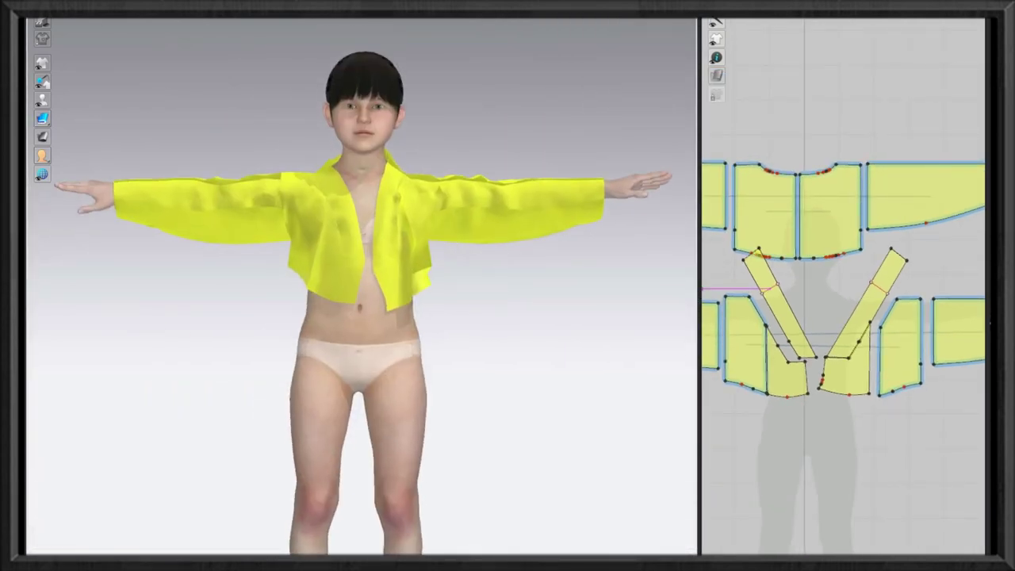
right_drag(437, 247, 135, 342)
click(335, 265)
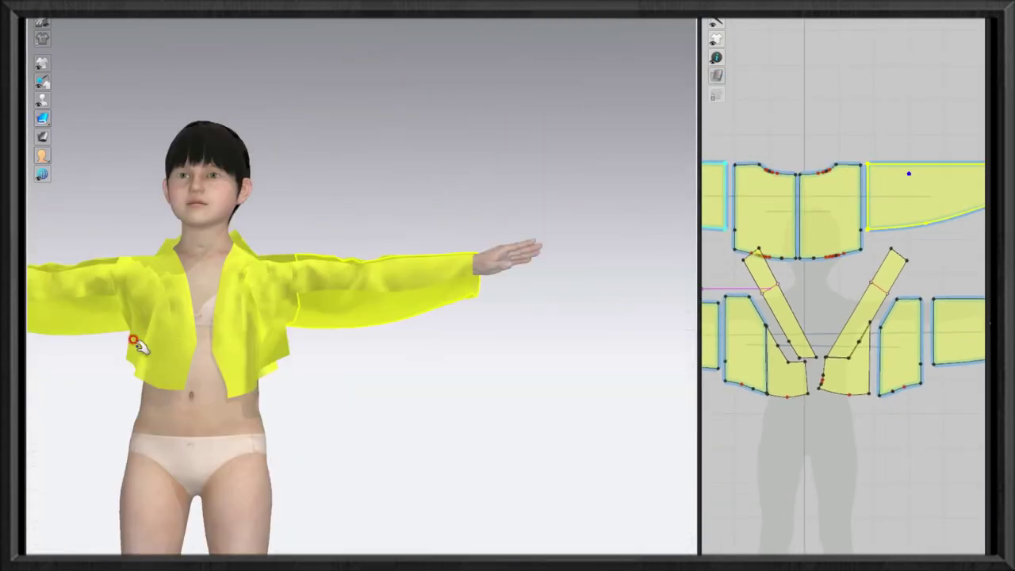
key(8)
click(438, 292)
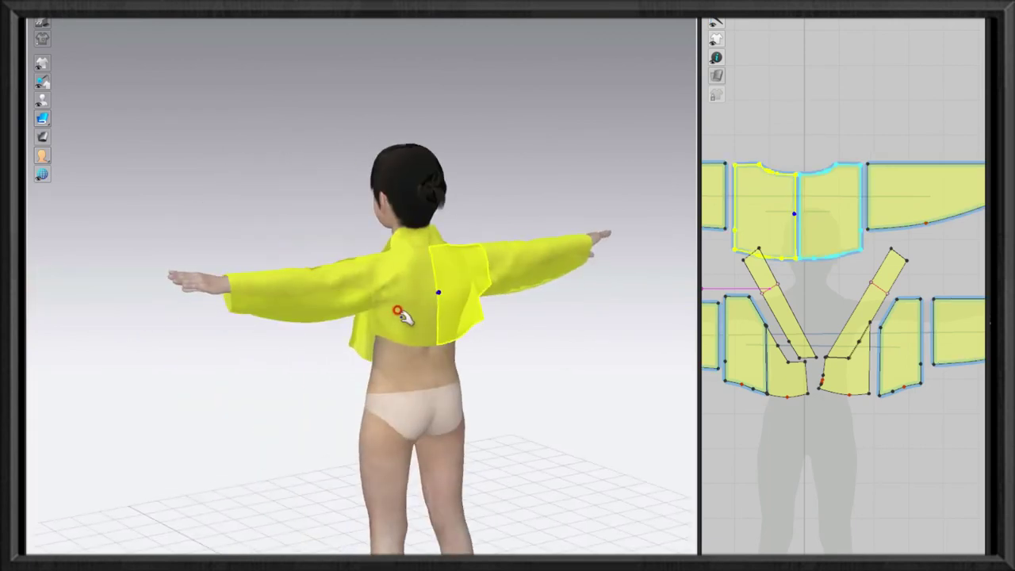
key(2)
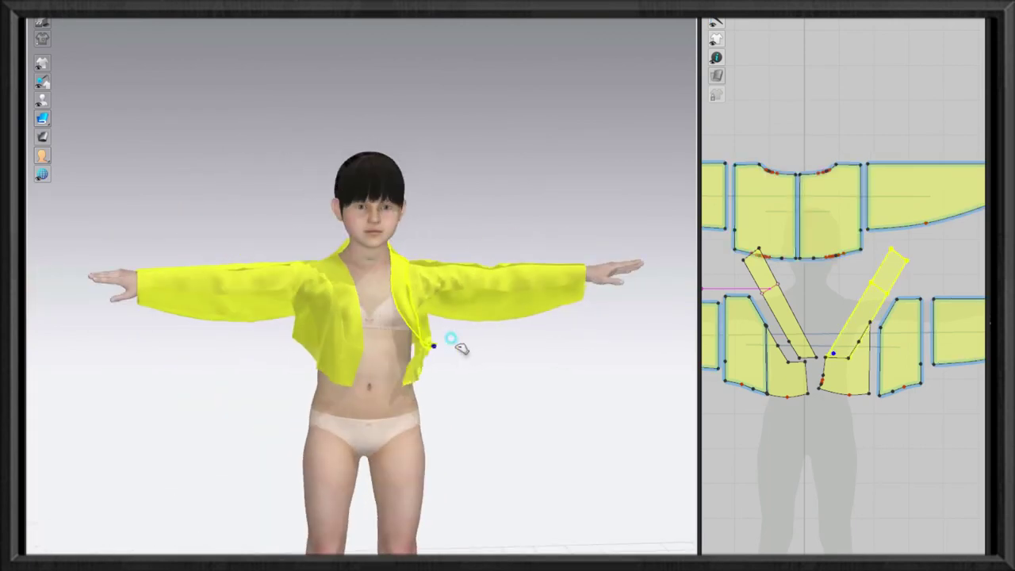
- Tug the left and right front panels toward the chest centre
mouse_move(433, 346)
mouse_down()
mouse_move(400, 357)
mouse_move(400, 379)
mouse_up()
scroll(389, 357, up, 3)
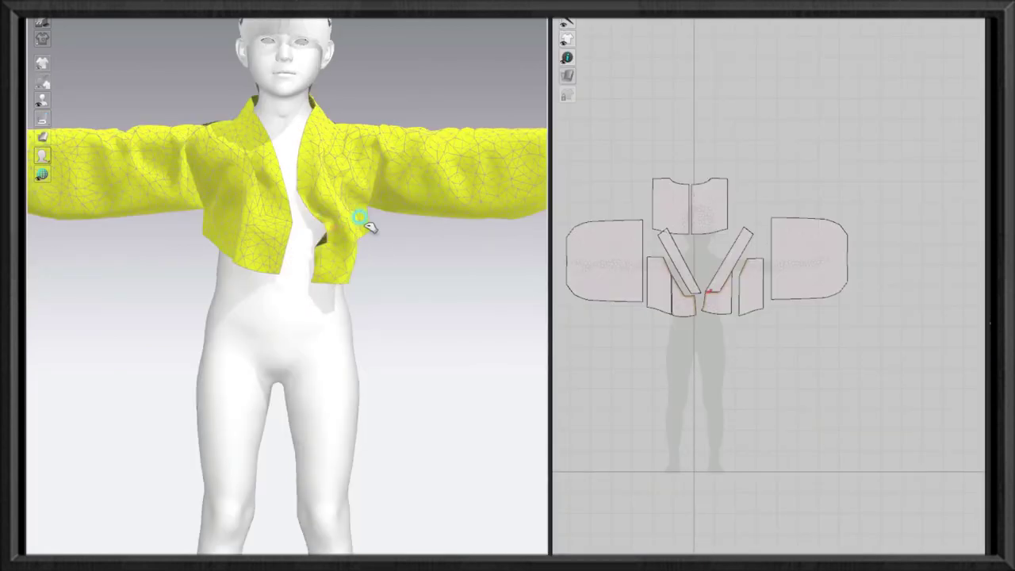
drag(368, 227, 361, 227)
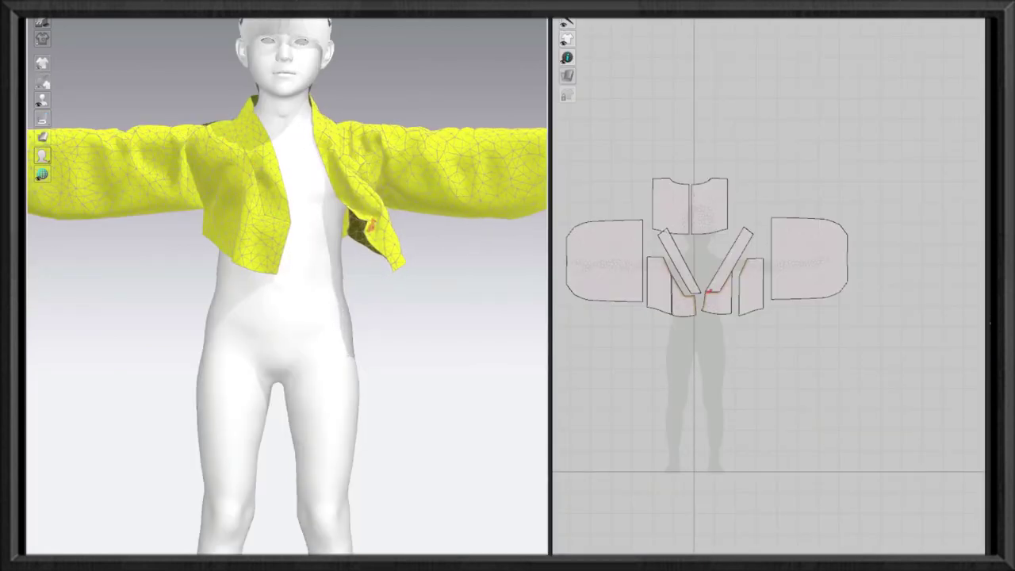
- Pull the screen-left front panel toward the centre while simulating
key(space)
key(space)
drag(283, 225, 304, 220)
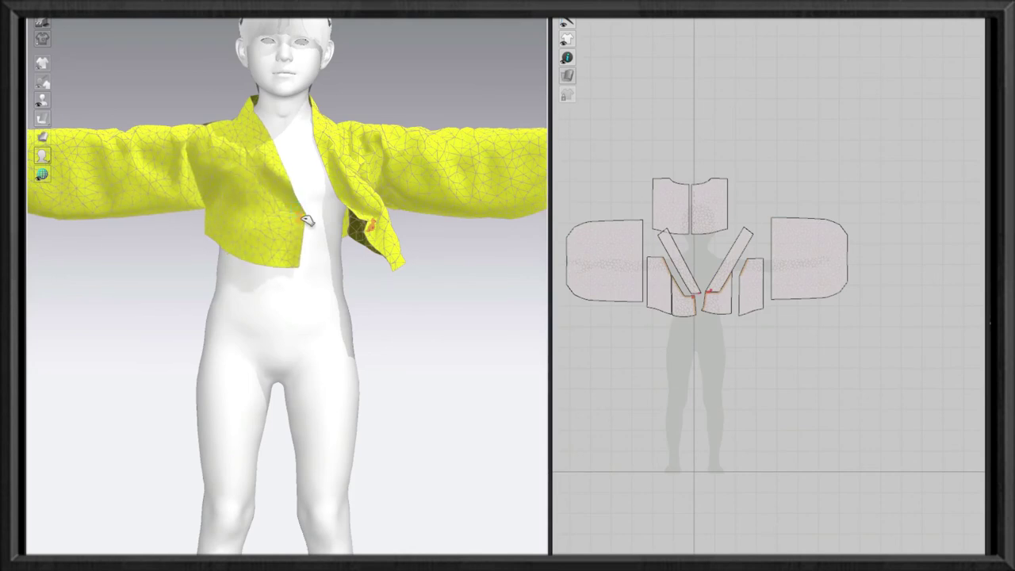
key(space)
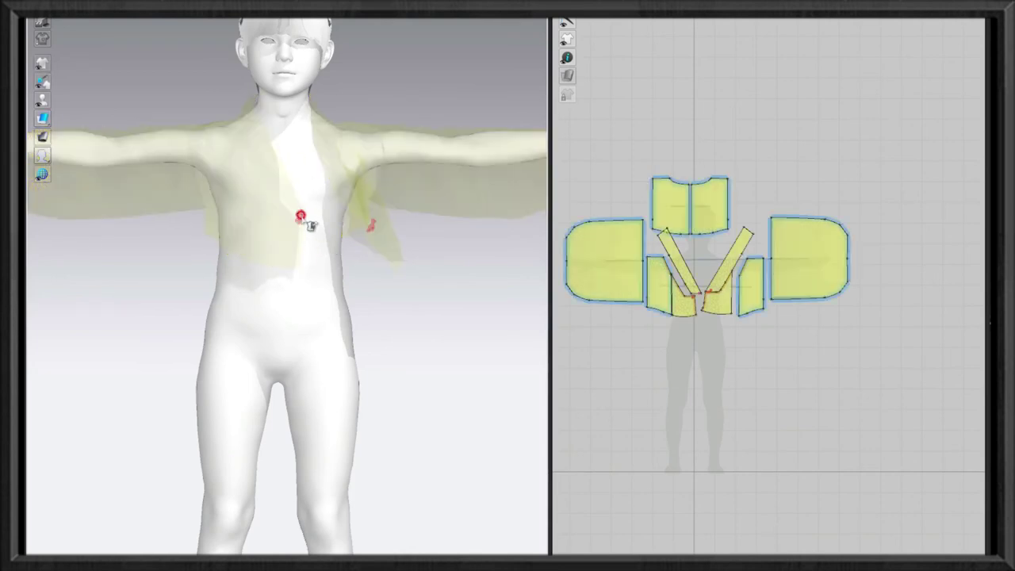
scroll(313, 198, up, 3)
scroll(320, 173, down, 3)
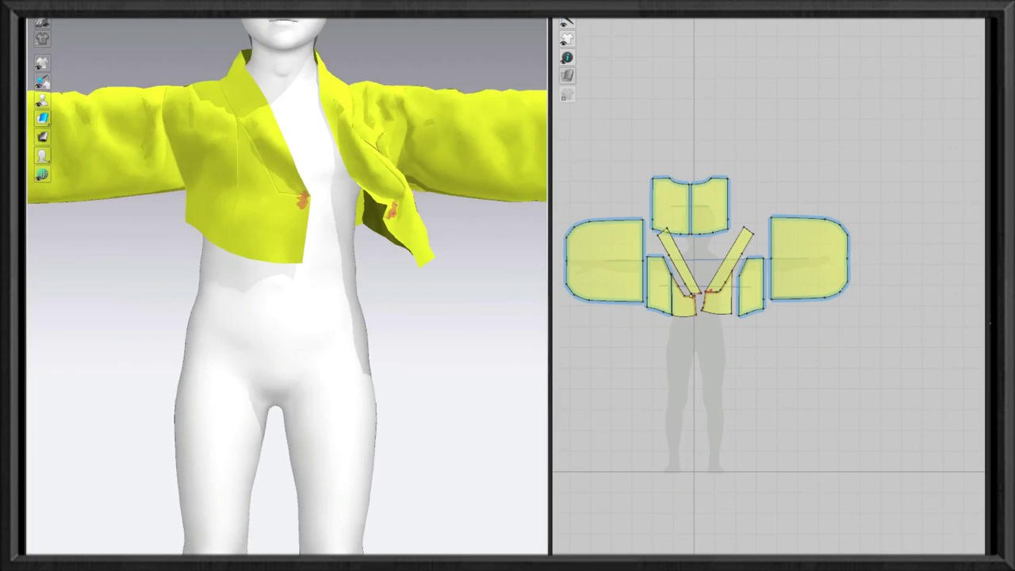
key(space)
- Apply a command to the front piece and swing its flap across the chest
right_click(306, 198)
click(383, 210)
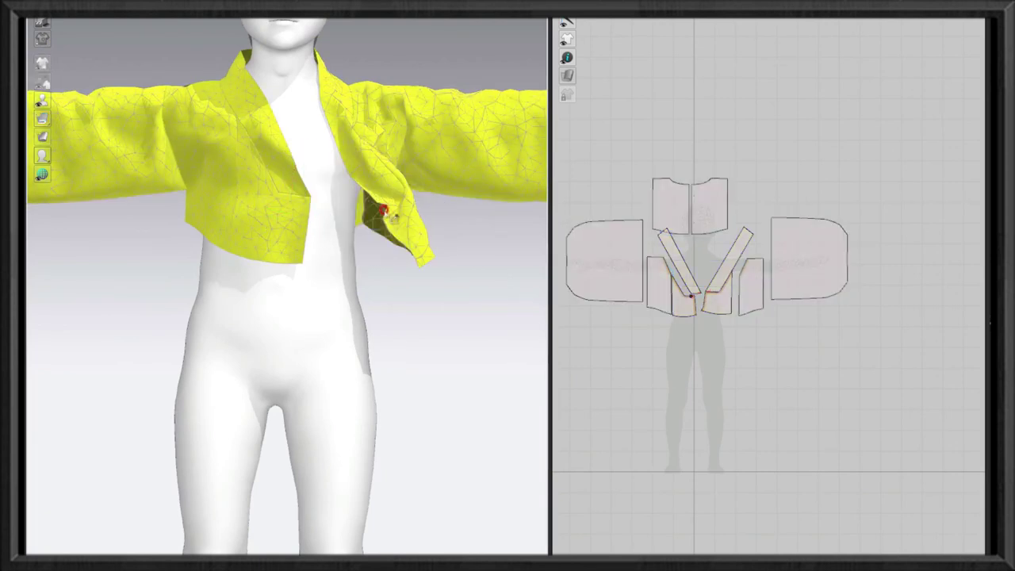
mouse_move(398, 256)
right_down()
mouse_move(251, 248)
mouse_move(421, 256)
right_up()
key(space)
mouse_move(256, 233)
mouse_down()
mouse_move(230, 333)
mouse_move(182, 261)
mouse_up()
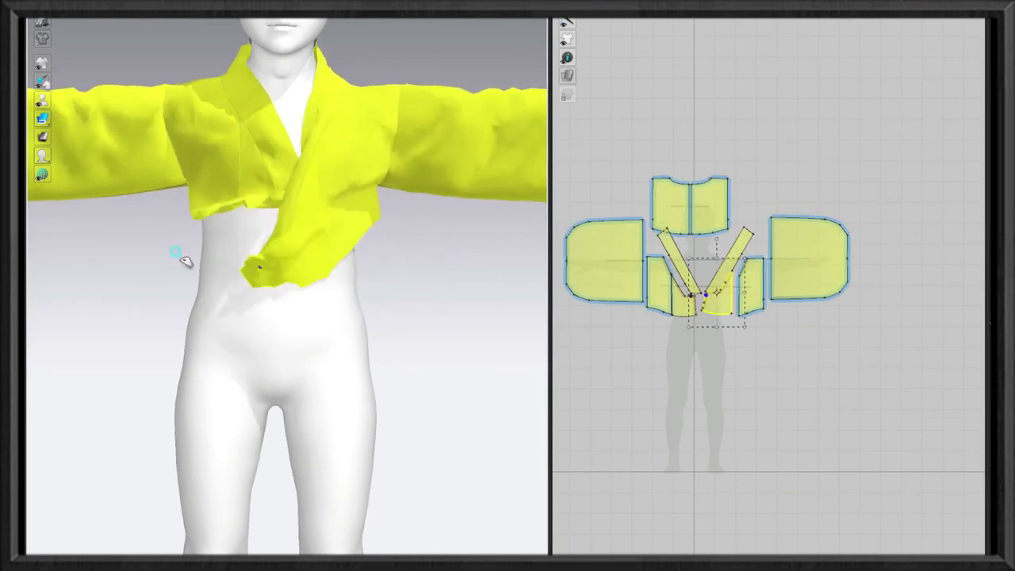
mouse_move(324, 290)
mouse_down()
mouse_move(265, 226)
mouse_move(317, 268)
mouse_up()
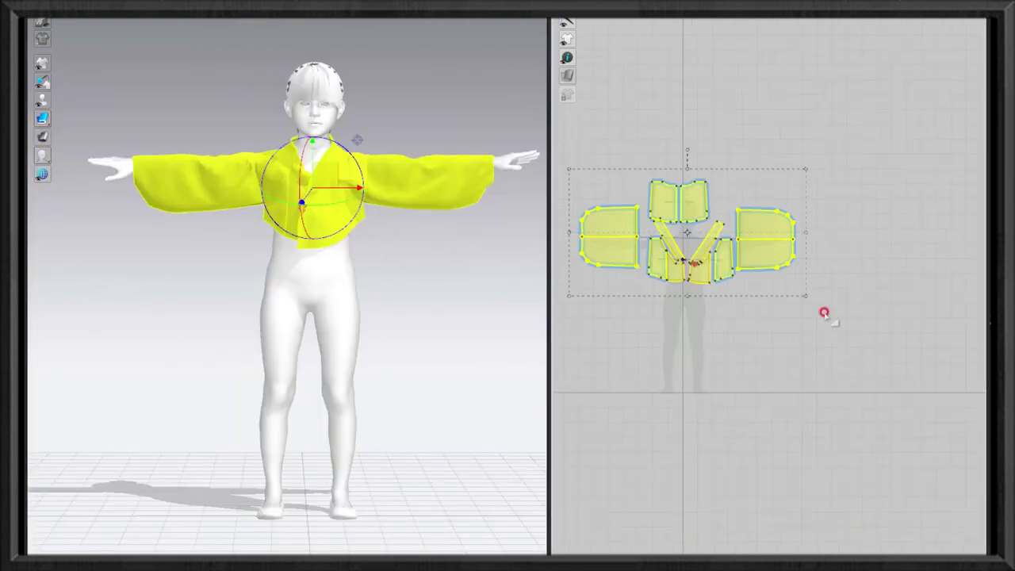
- Copy all pattern pieces and place the copy above the originals
right_click(691, 205)
click(742, 234)
click(680, 118)
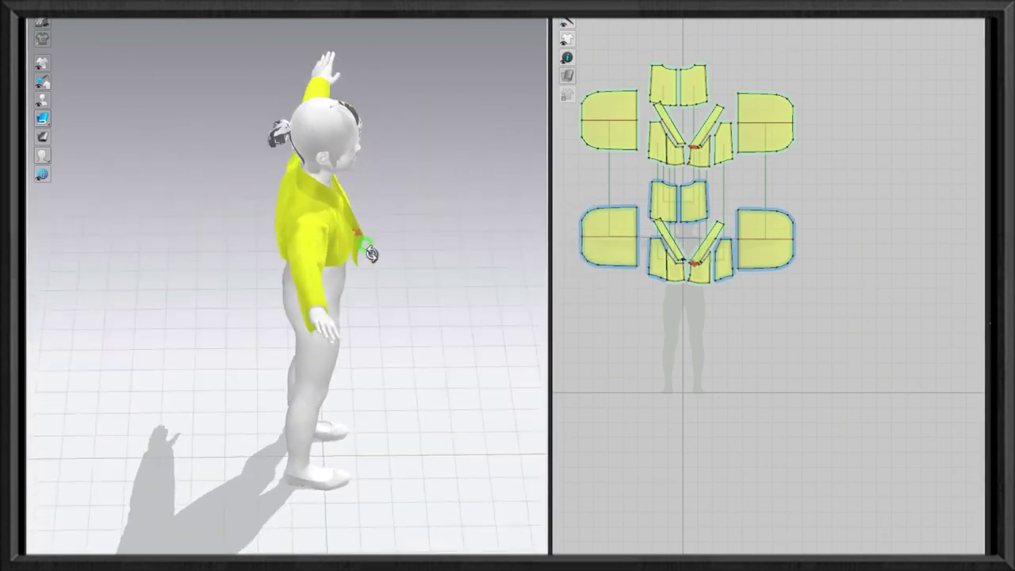
- Inspect the sleeve and back pieces from back and front views
mouse_move(228, 194)
right_down()
mouse_move(421, 229)
mouse_move(476, 175)
mouse_move(273, 225)
right_up()
click(274, 224)
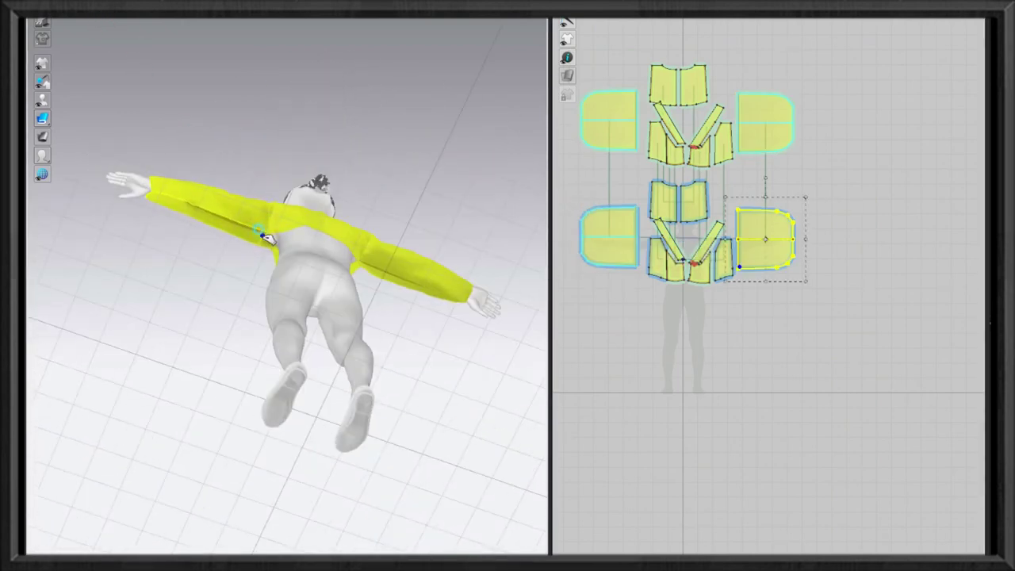
click(262, 224)
key(5)
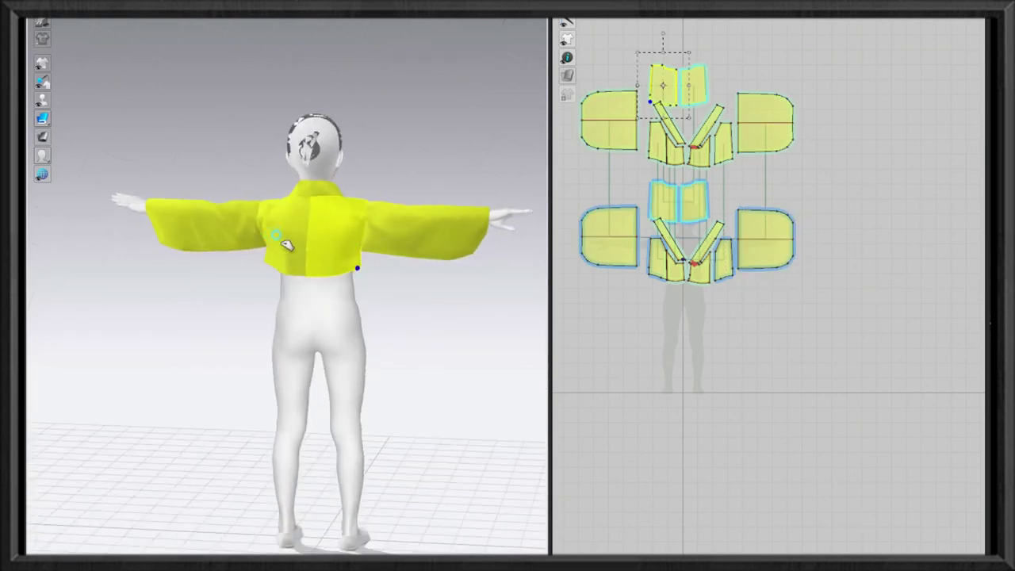
key(2)
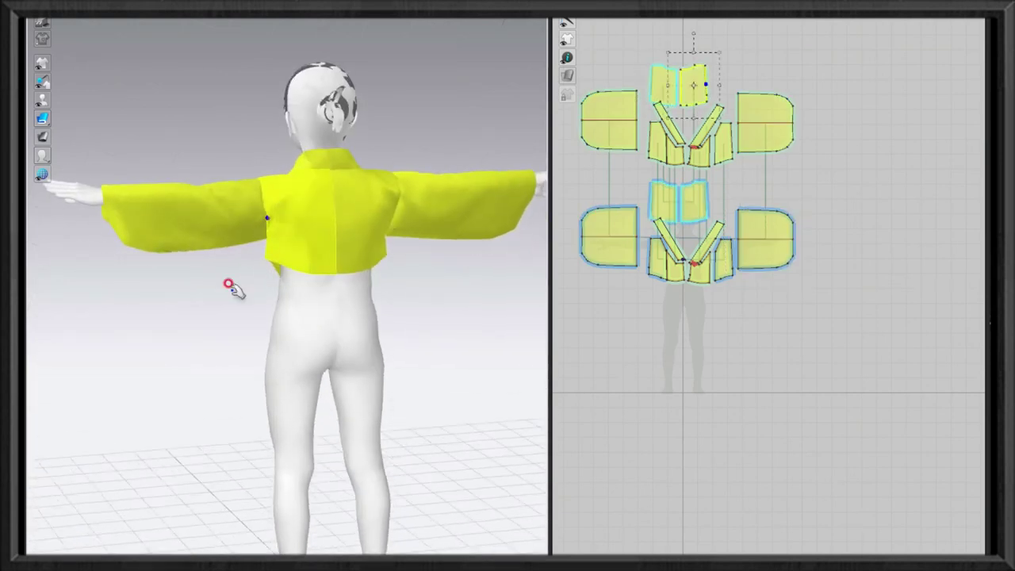
scroll(285, 321, up, 2)
scroll(285, 317, up, 3)
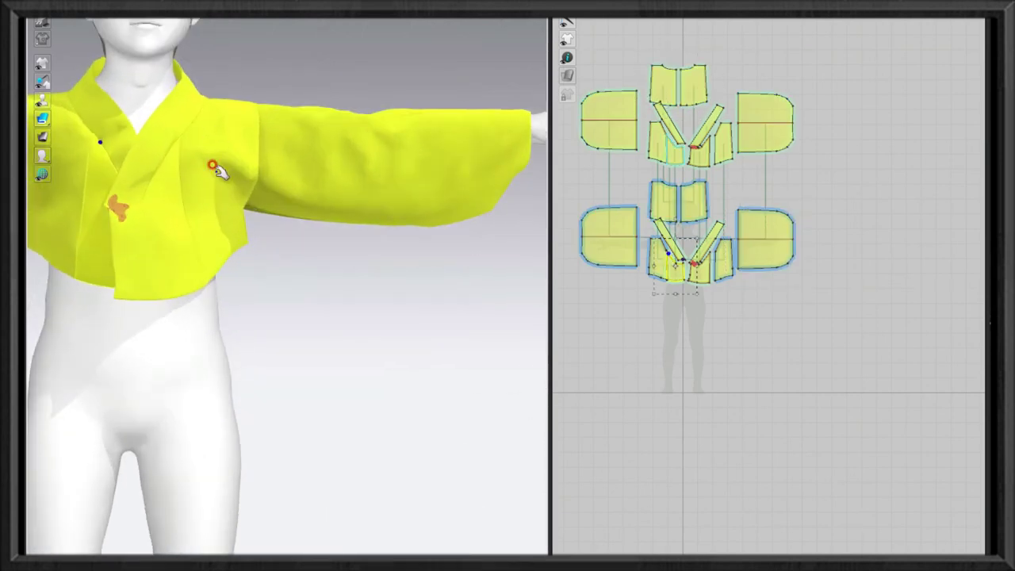
click(377, 114)
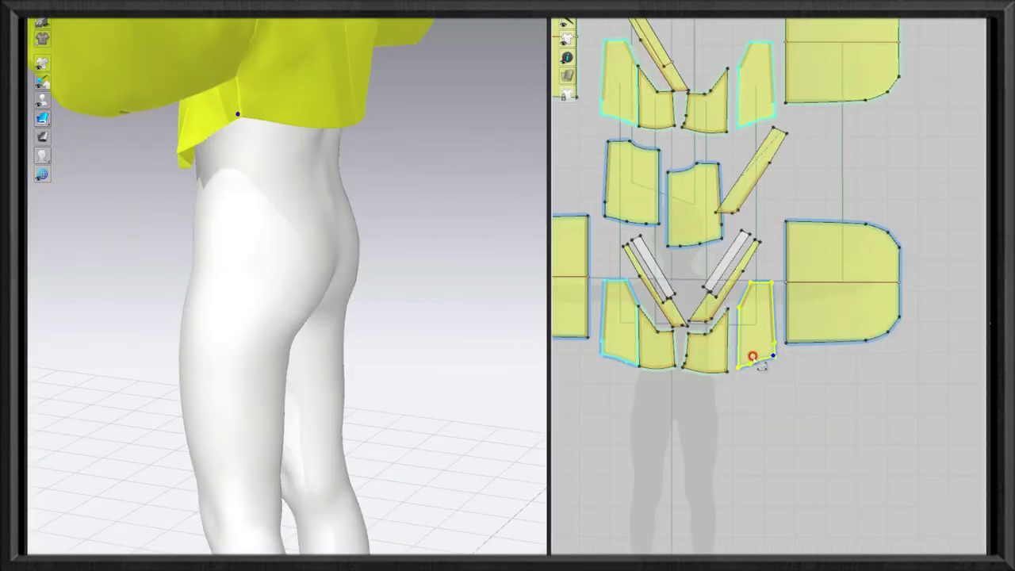
scroll(759, 364, up, 5)
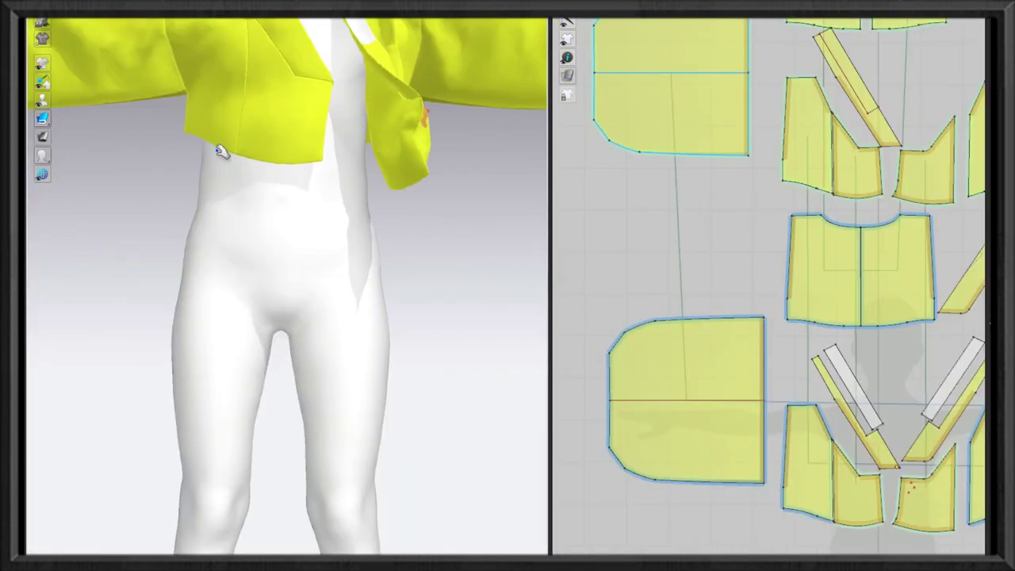
- Pull the right front flap across and up the chest while simulating
click(214, 141)
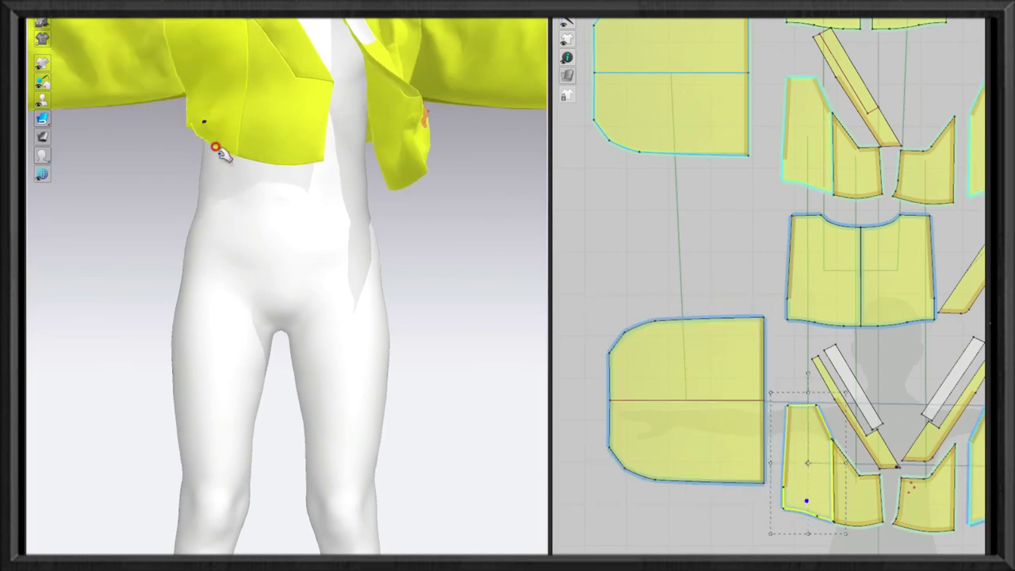
key(space)
drag(404, 139, 242, 154)
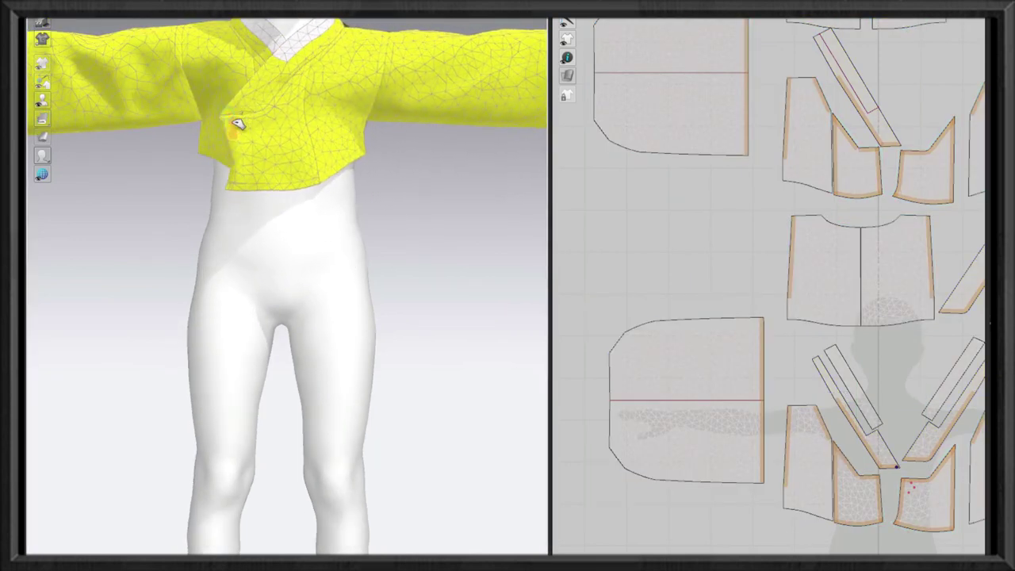
mouse_move(241, 156)
mouse_down()
mouse_move(230, 120)
mouse_move(290, 66)
mouse_up()
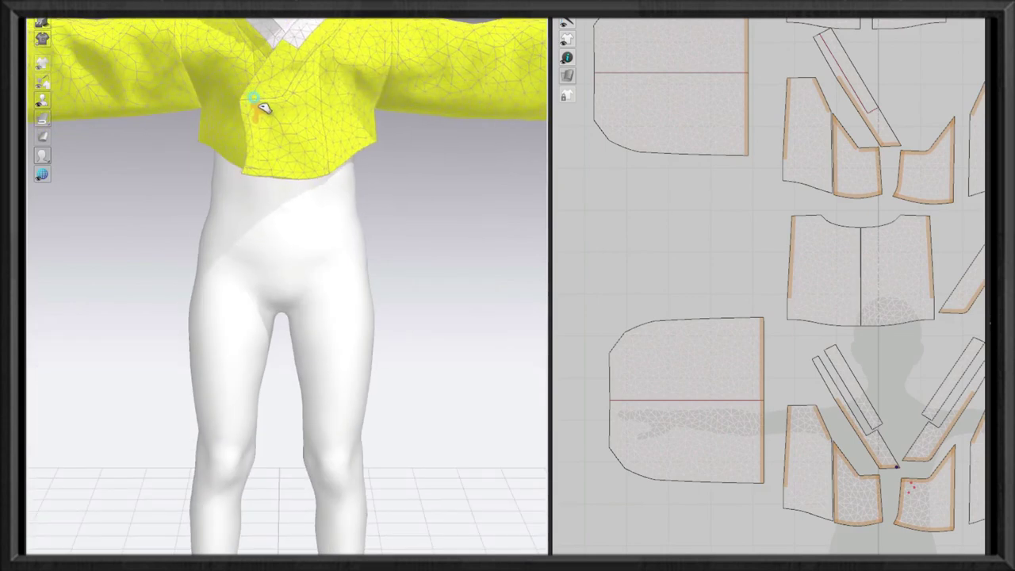
drag(332, 138, 335, 91)
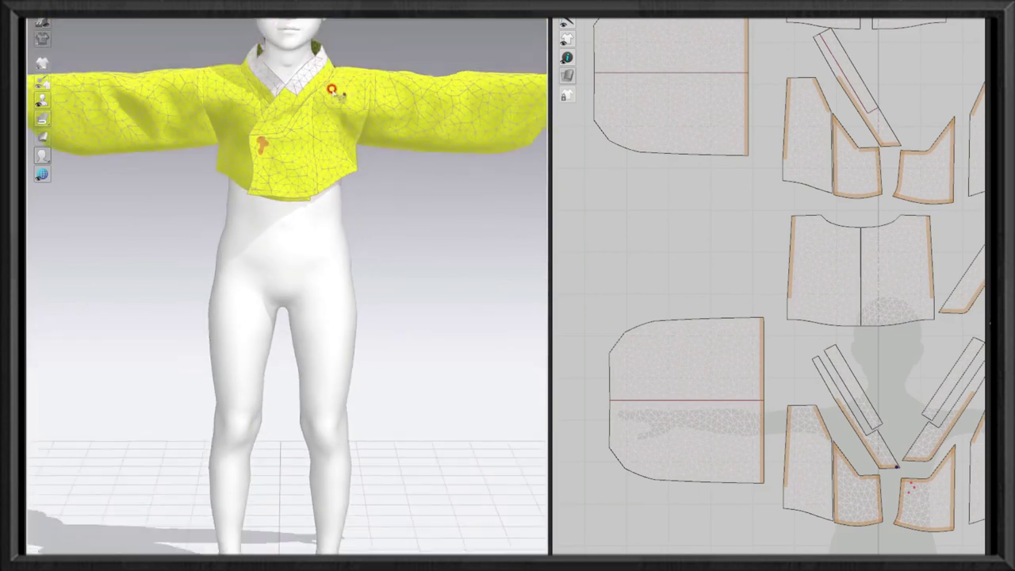
key(space)
- Draw the collar pieces in toward the neck, check from behind, then select the white collar strip
drag(325, 52, 310, 84)
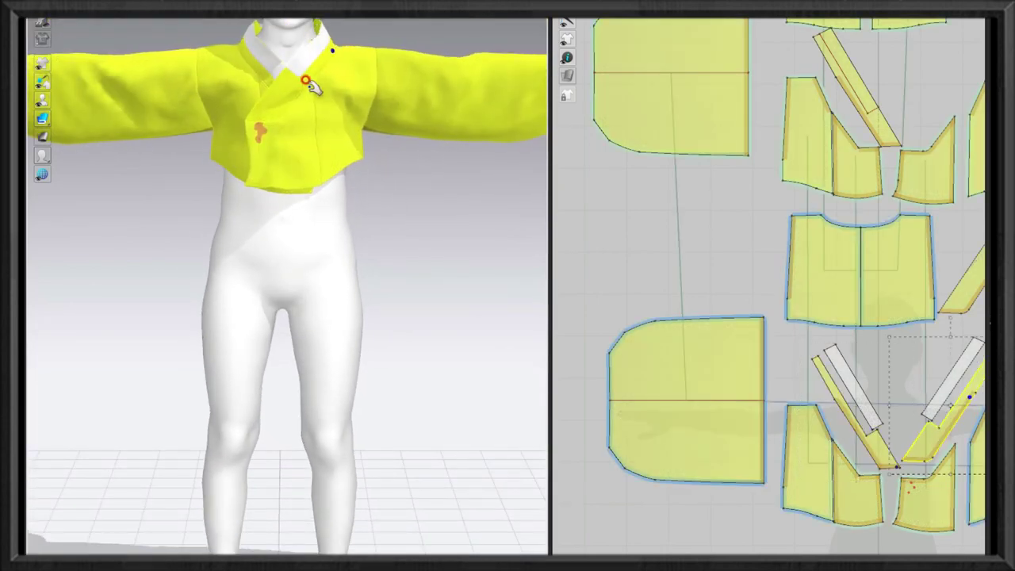
drag(323, 168, 260, 88)
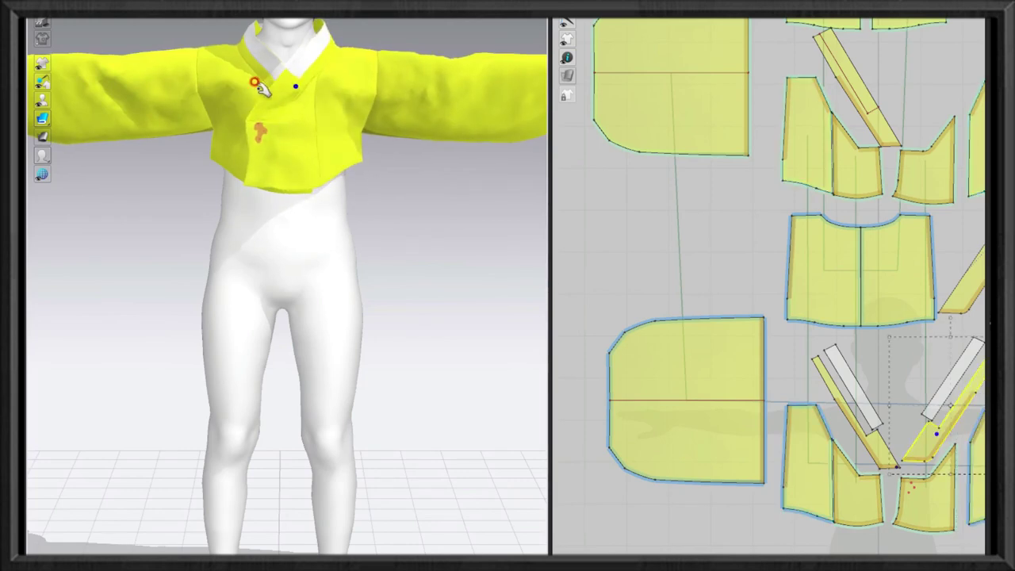
right_drag(278, 94, 219, 43)
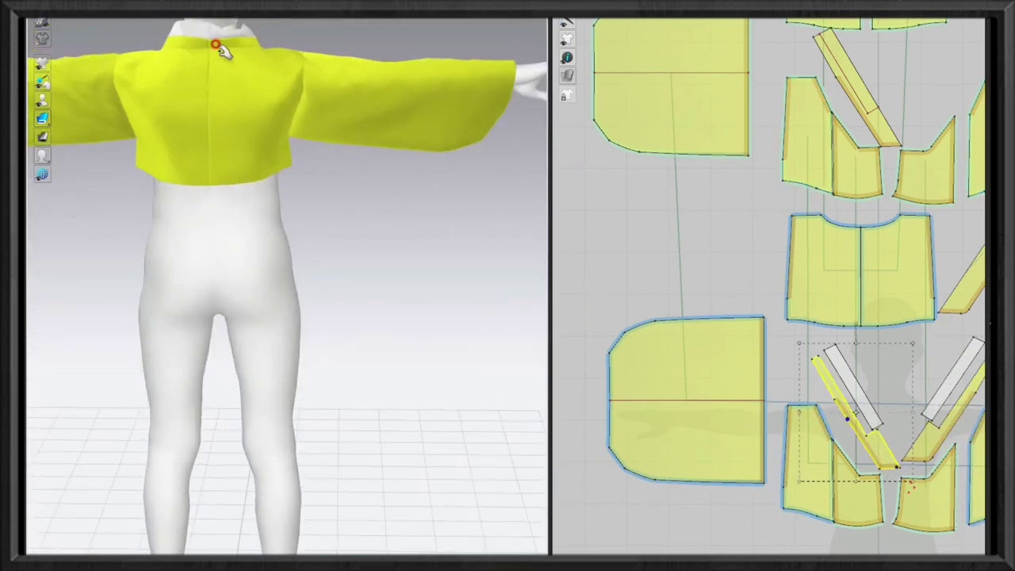
middle_drag(220, 43, 252, 192)
right_drag(252, 193, 260, 215)
drag(260, 215, 264, 233)
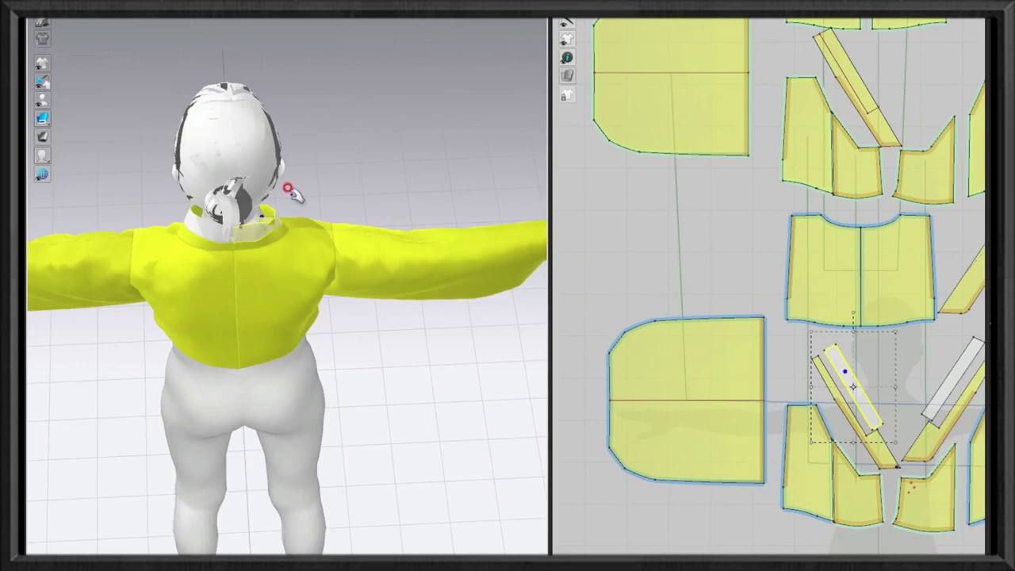
mouse_move(290, 192)
right_down()
mouse_move(215, 226)
mouse_move(285, 296)
right_up()
right_drag(306, 332, 364, 339)
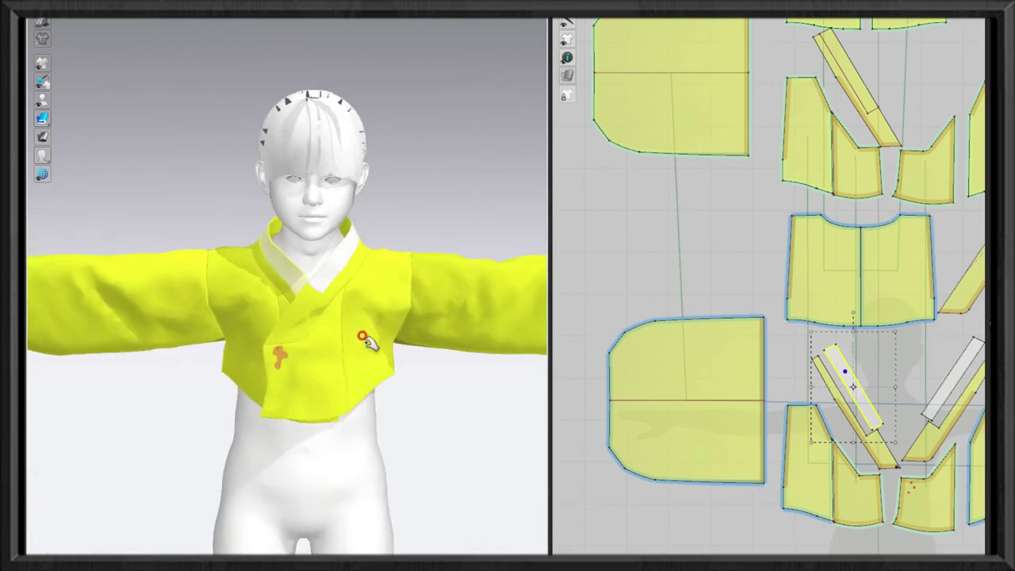
scroll(863, 322, down, 3)
scroll(789, 332, up, 2)
click(788, 333)
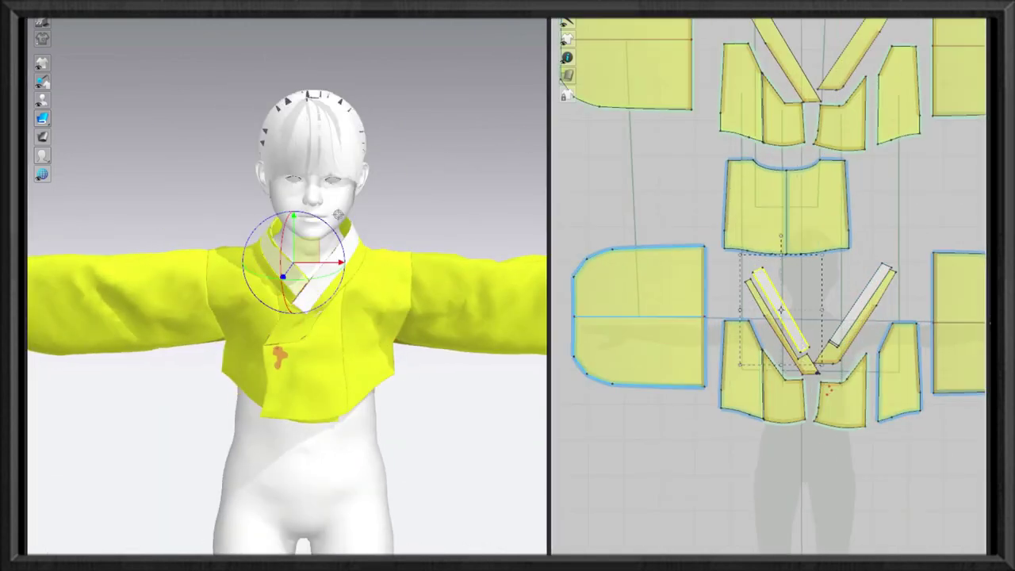
- Resume simulation so the yellow jacket and white collar re-drape, zooming in on the garment
key(space)
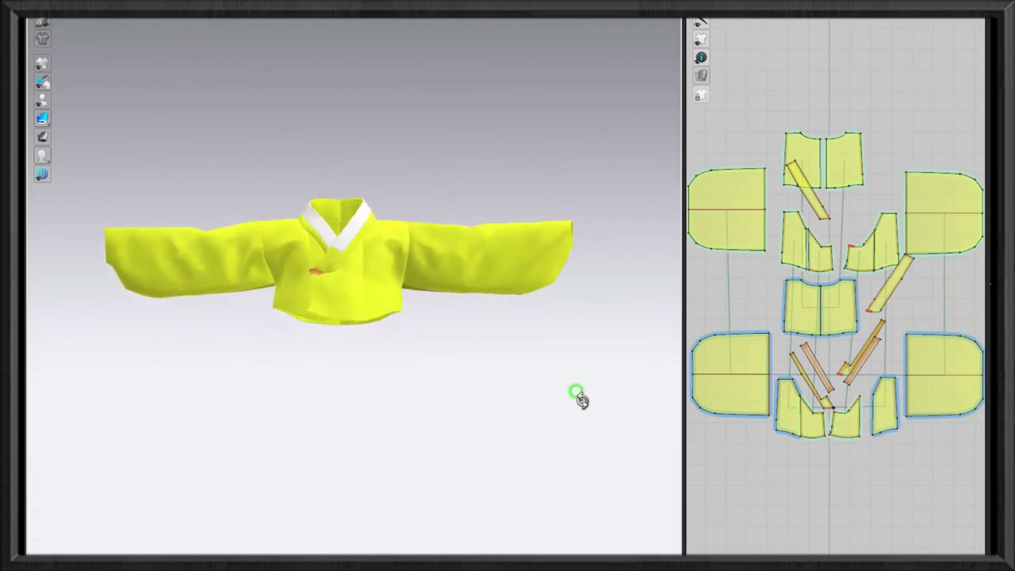
scroll(543, 399, up, 2)
scroll(623, 414, up, 2)
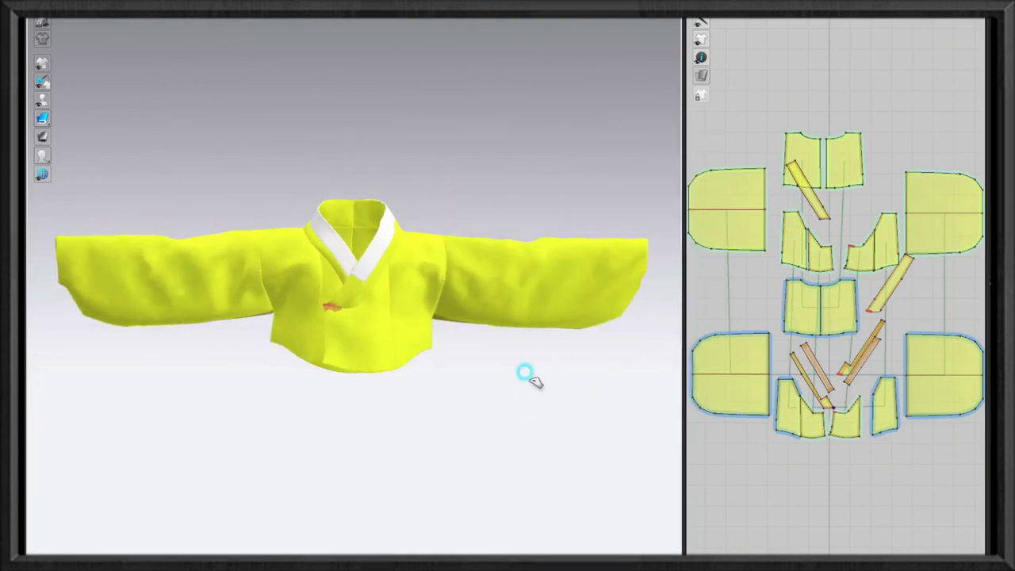